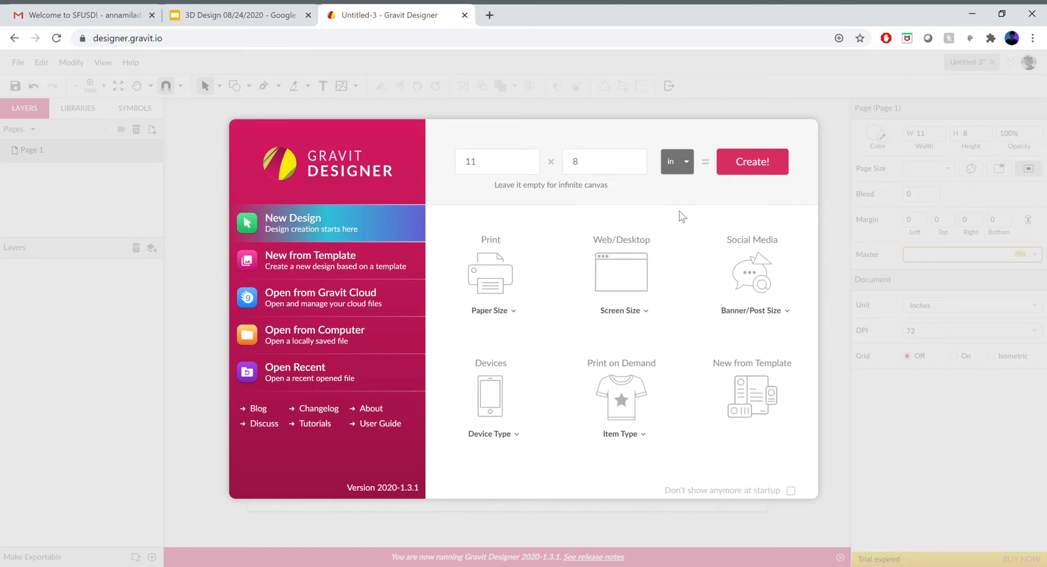
Create a new design sized 11 by 8 inches
{"action": "left_click", "coordinate": [748, 166]}
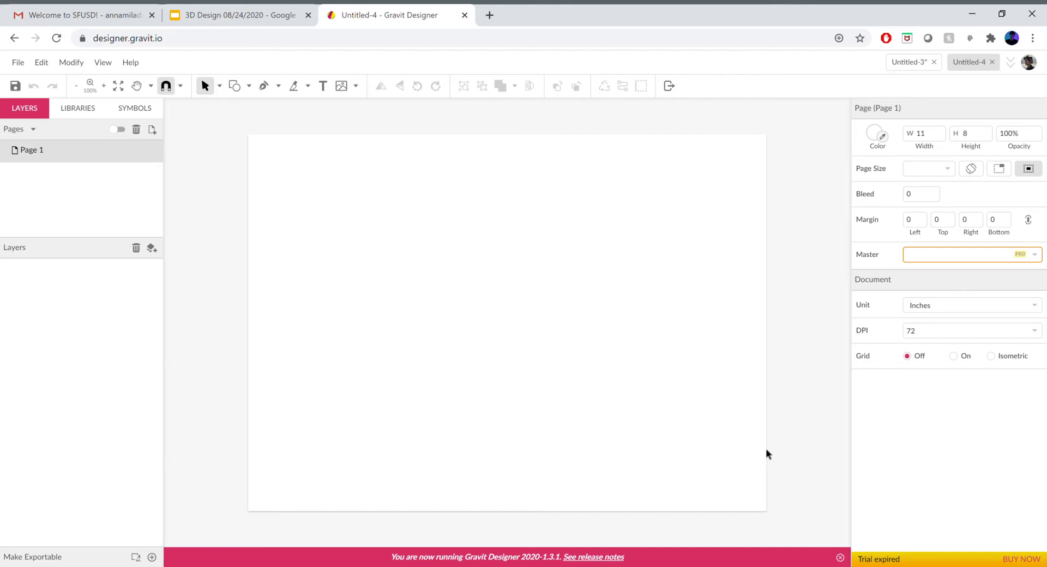
Draw an open zigzag path of straight segments with the Pen tool, about 6.35 by 3.19 in, across the page's upper half
{"action": "left_click", "coordinate": [265, 87]}
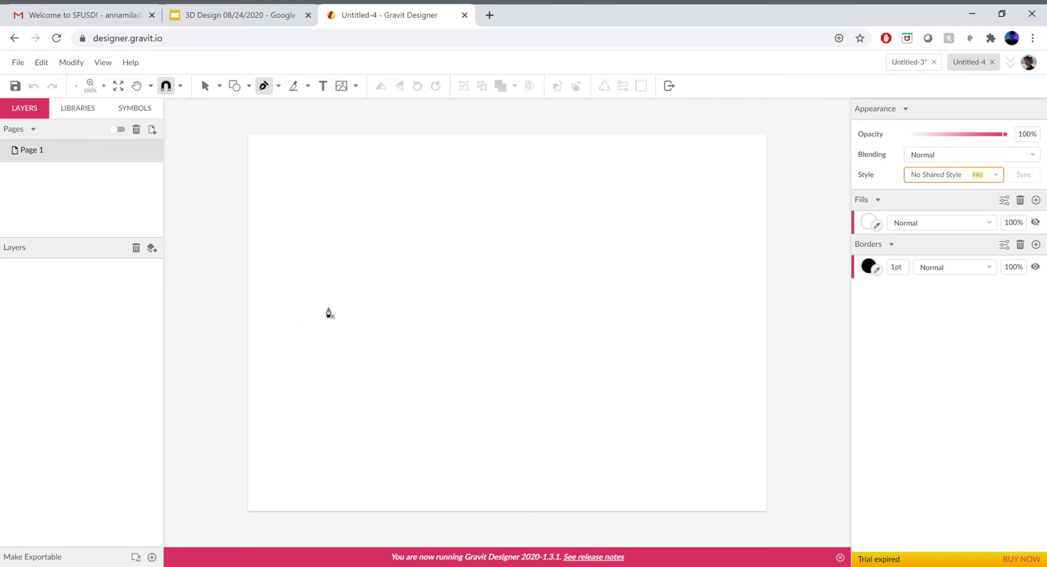
{"action": "left_click", "coordinate": [308, 286]}
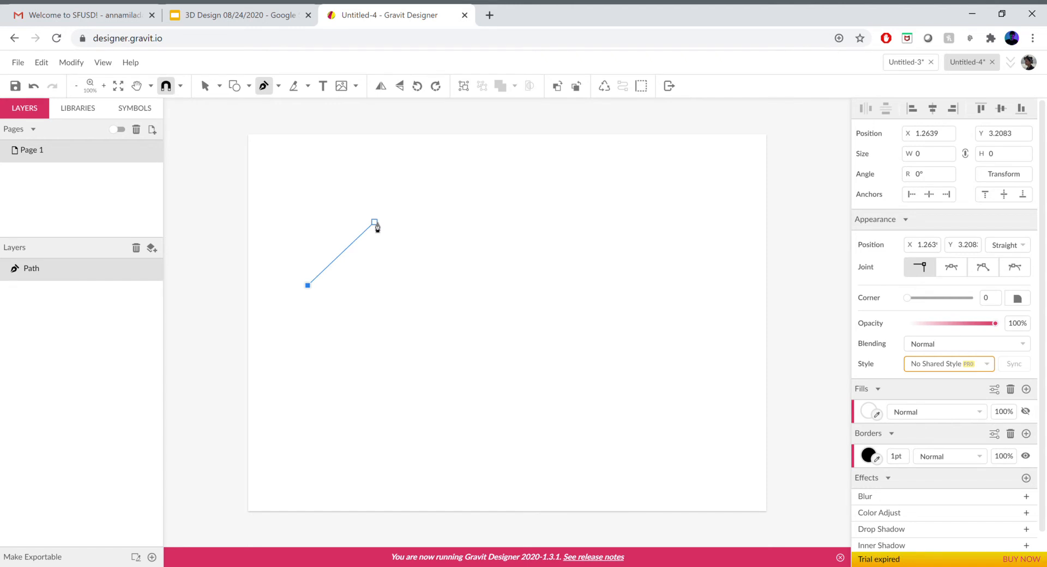
{"action": "left_click", "coordinate": [374, 223]}
{"action": "left_click", "coordinate": [467, 310]}
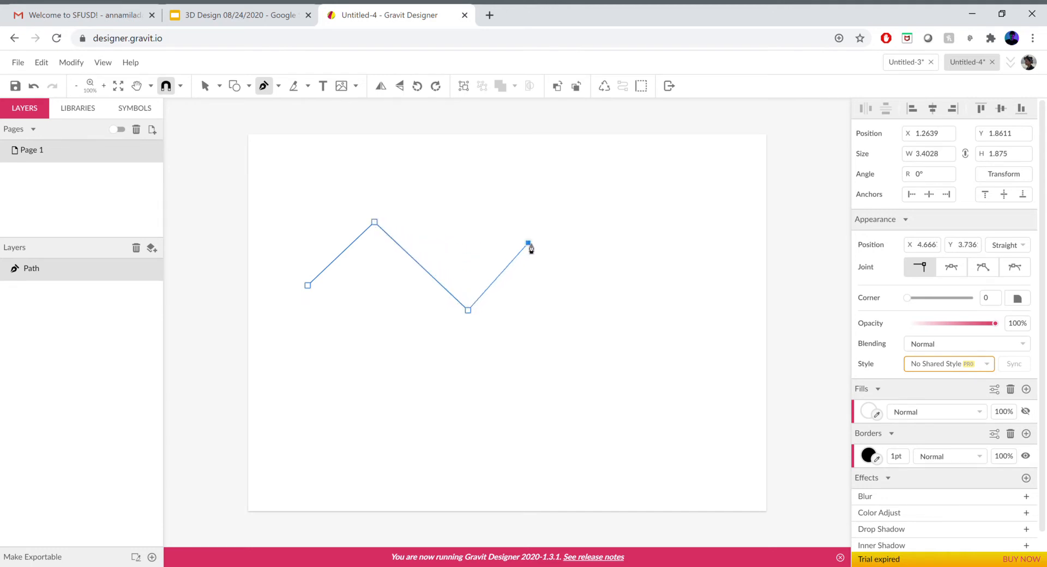
{"action": "left_click", "coordinate": [577, 292]}
{"action": "left_click", "coordinate": [606, 217]}
{"action": "left_click", "coordinate": [563, 170]}
{"action": "left_click", "coordinate": [531, 197]}
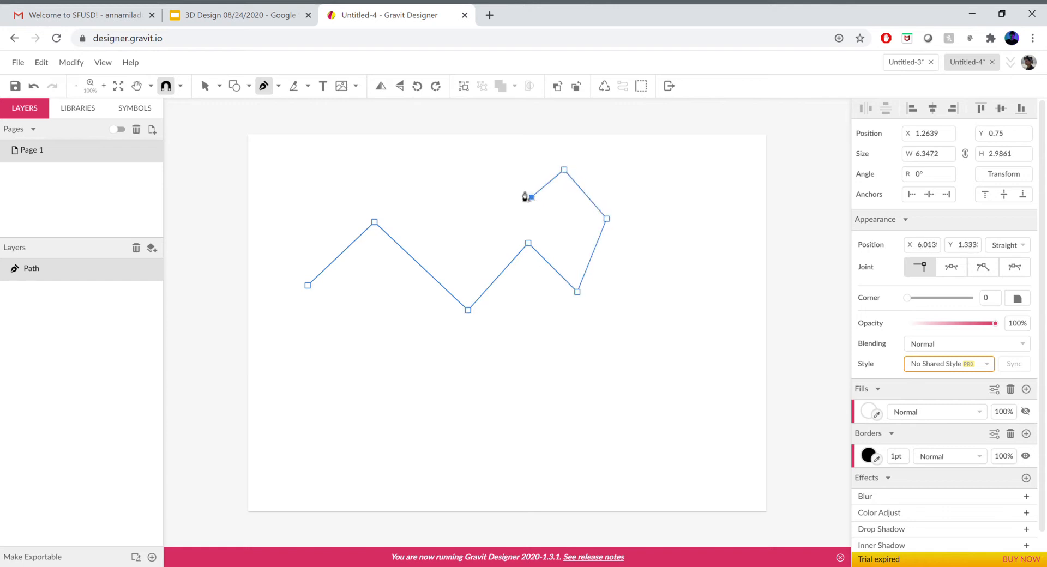
{"action": "left_click", "coordinate": [498, 160]}
{"action": "left_click", "coordinate": [468, 263]}
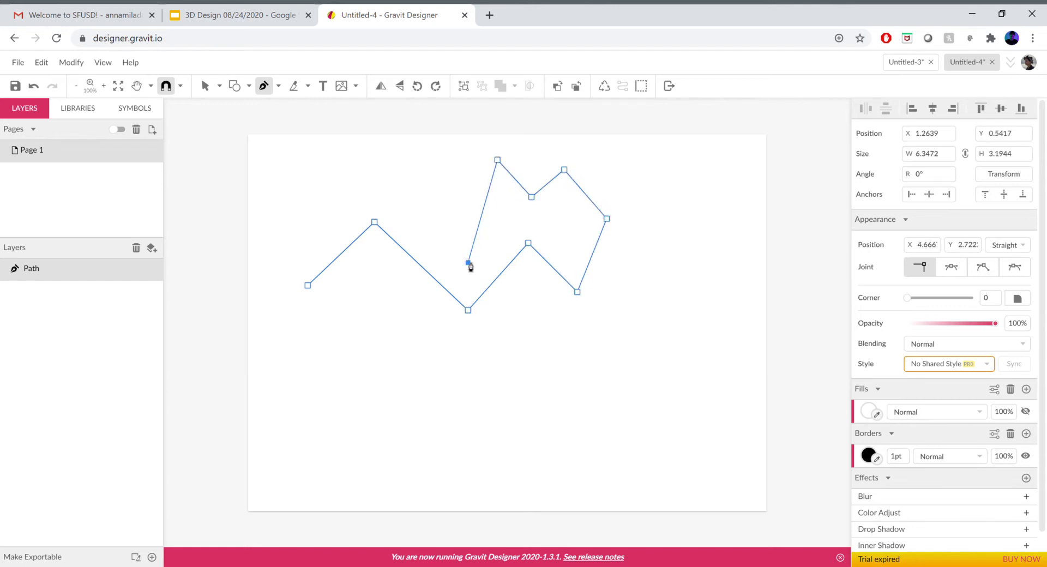
{"action": "left_click", "coordinate": [458, 179]}
{"action": "left_click", "coordinate": [422, 168]}
{"action": "left_click", "coordinate": [396, 160]}
{"action": "key", "text": "Escape"}
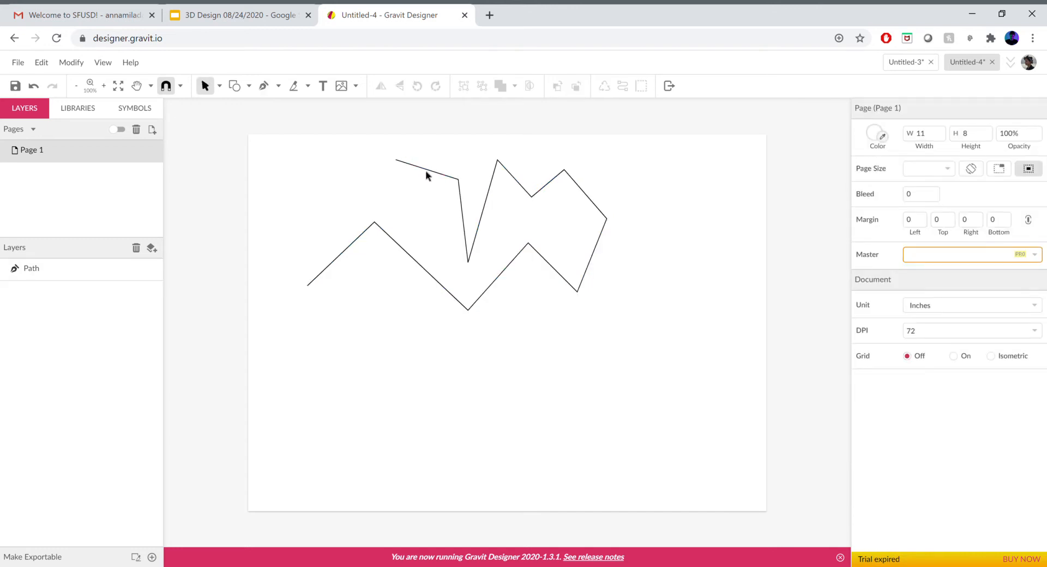
Move the open zigzag path to about X 2.40, Y 0.68 in and delete it
{"action": "left_click_drag", "start_coordinate": [462, 176], "coordinate": [480, 176]}
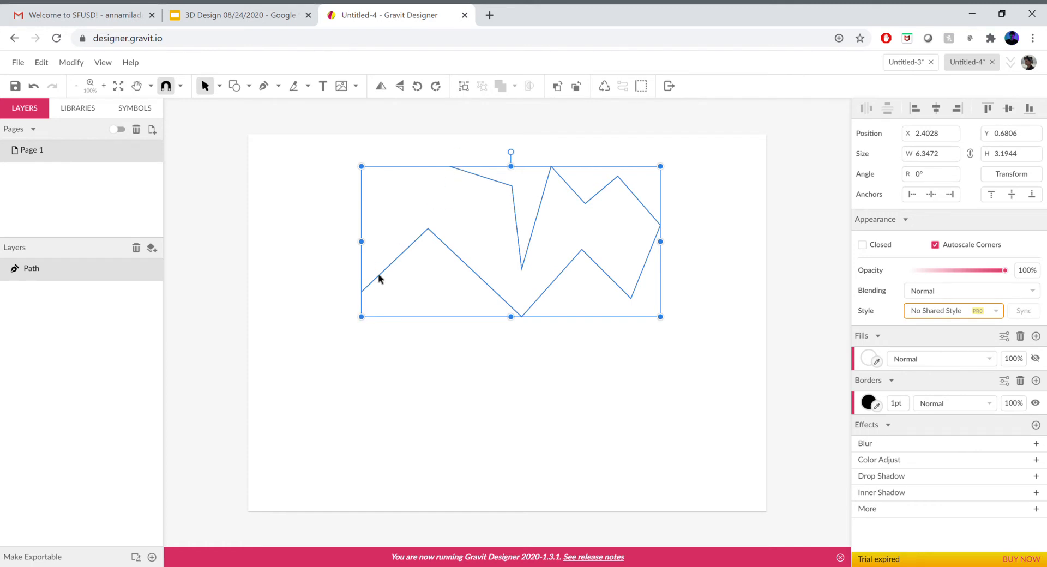
{"action": "key", "text": "Delete"}
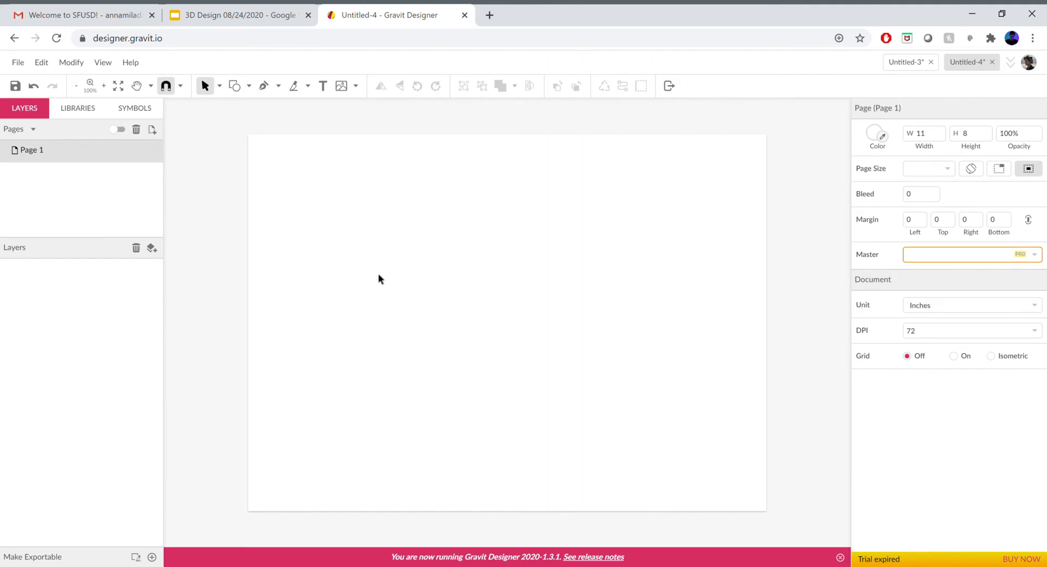
Draw a closed ten-point straight-sided shape with the Pen tool, about 6.46 by 2.96 in, ending on its starting point
{"action": "left_click", "coordinate": [264, 86]}
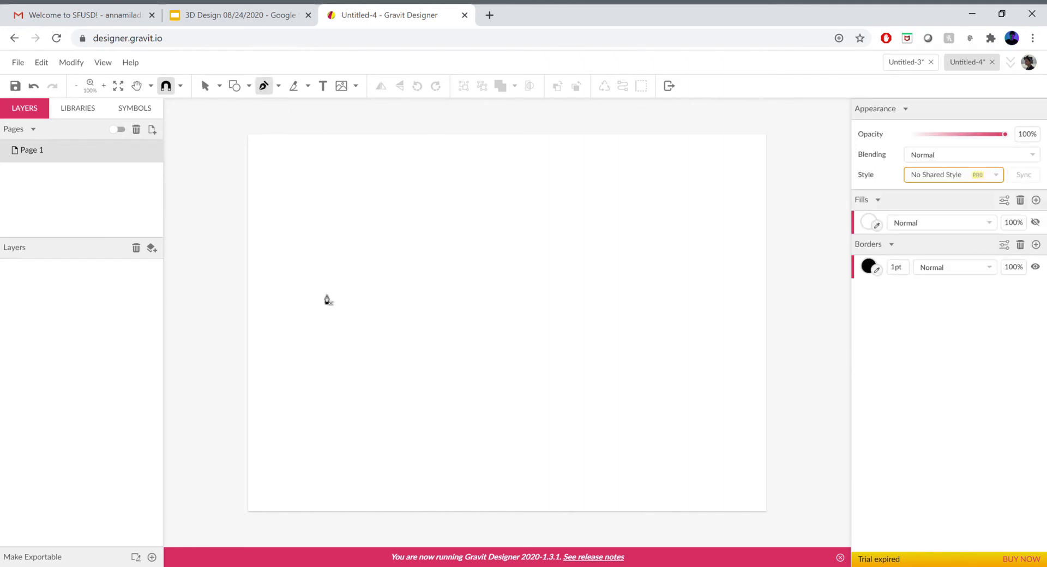
{"action": "left_click", "coordinate": [344, 303]}
{"action": "left_click", "coordinate": [414, 245]}
{"action": "left_click", "coordinate": [499, 302]}
{"action": "left_click", "coordinate": [543, 252]}
{"action": "left_click", "coordinate": [613, 239]}
{"action": "left_click", "coordinate": [592, 164]}
{"action": "left_click", "coordinate": [499, 171]}
{"action": "left_click", "coordinate": [495, 208]}
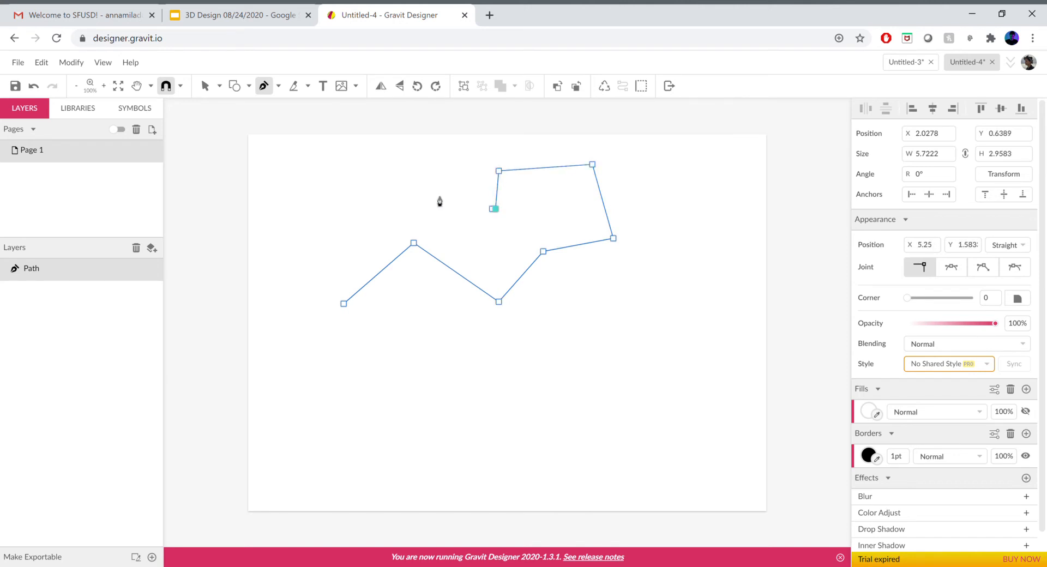
{"action": "left_click", "coordinate": [398, 170]}
{"action": "left_click", "coordinate": [310, 233]}
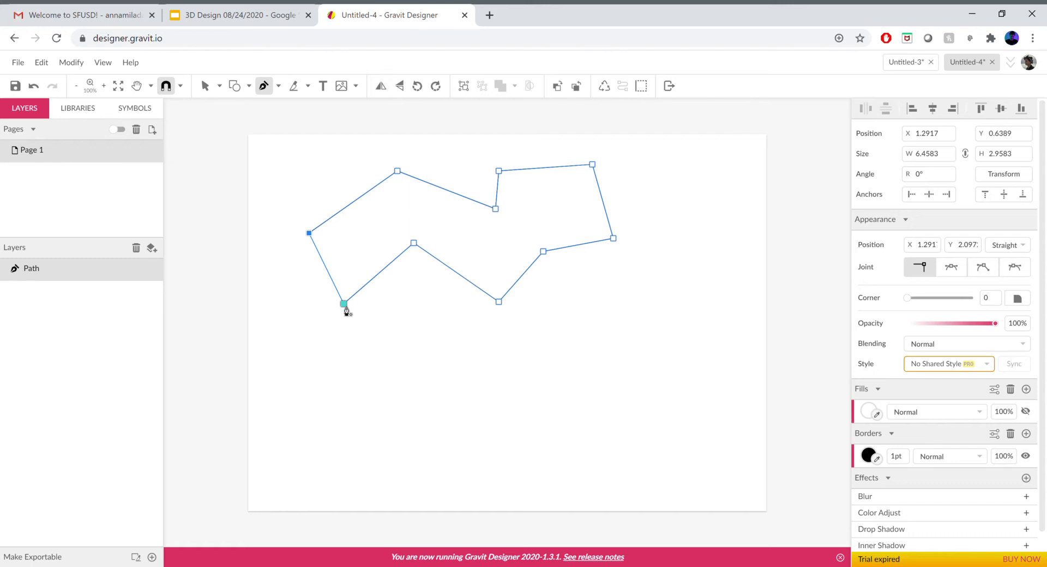
{"action": "left_click", "coordinate": [344, 304]}
{"action": "key", "text": "Escape"}
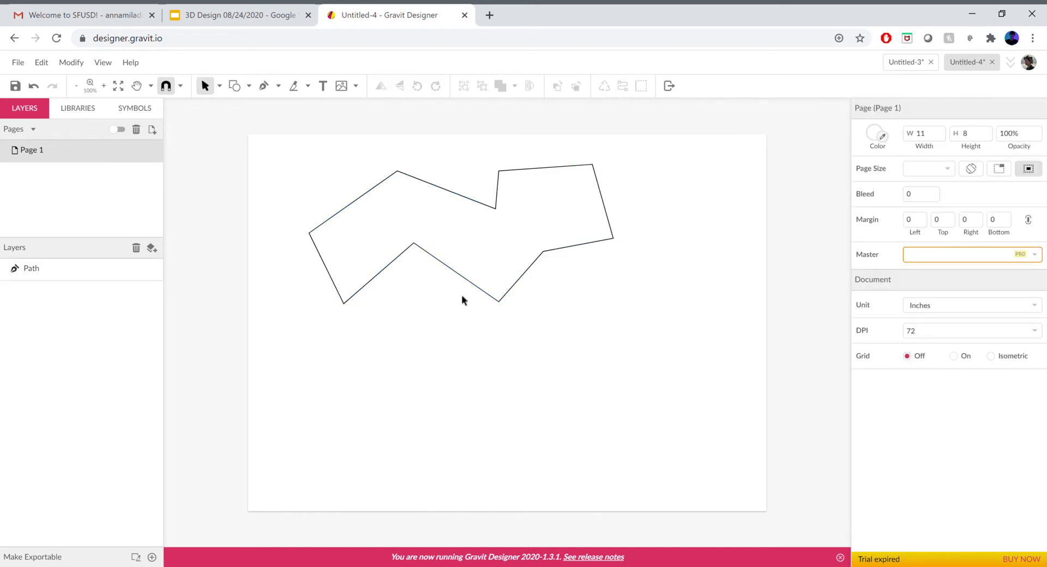
Move the closed ten-point shape to about X 1.86, Y 0.83 in and delete it
{"action": "left_click", "coordinate": [486, 276]}
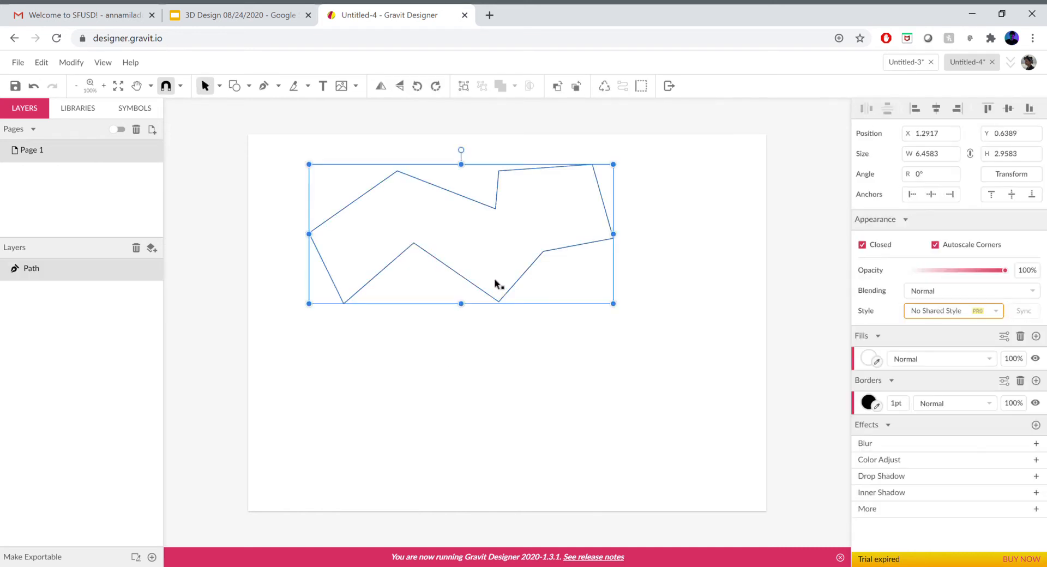
{"action": "left_click_drag", "start_coordinate": [495, 278], "coordinate": [555, 300]}
{"action": "left_click_drag", "start_coordinate": [525, 220], "coordinate": [491, 210]}
{"action": "left_click", "coordinate": [669, 292]}
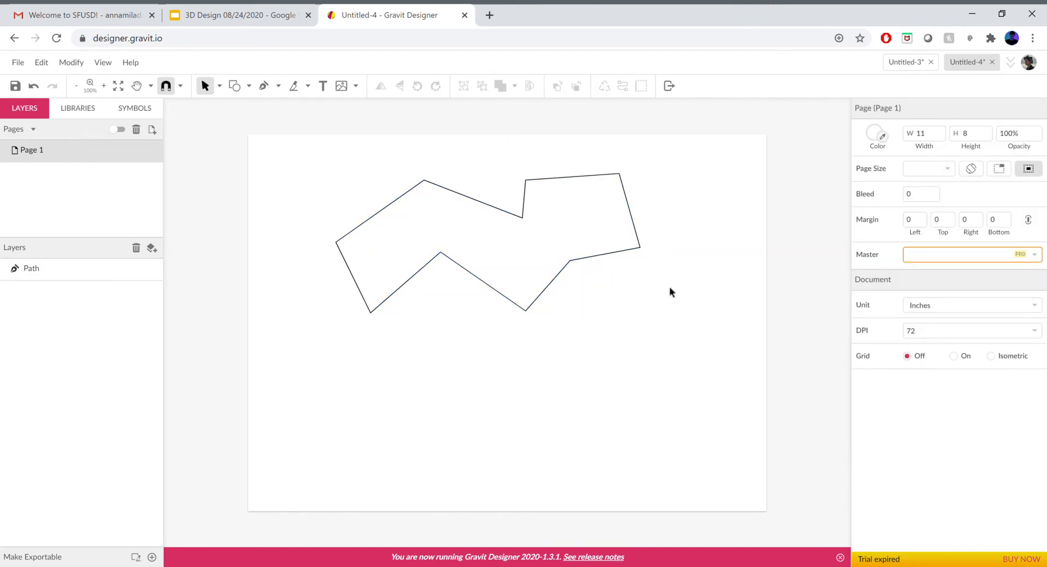
{"action": "left_click", "coordinate": [549, 286]}
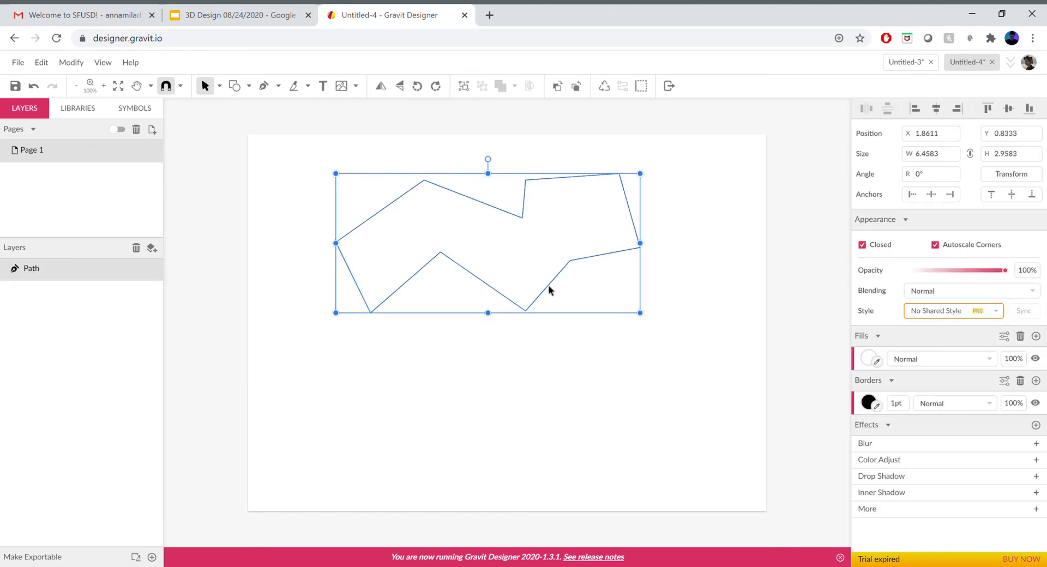
{"action": "key", "text": "Delete"}
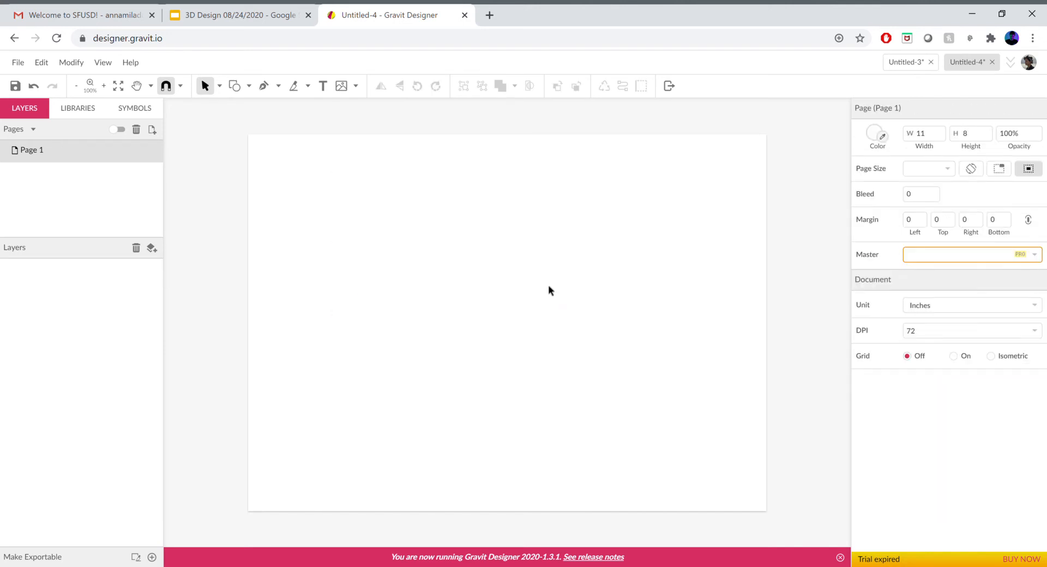
Draw a closed path about 8.47 by 4.24 in with the Pen tool, combining curved segments with a few sharp corners
{"action": "left_click", "coordinate": [265, 87]}
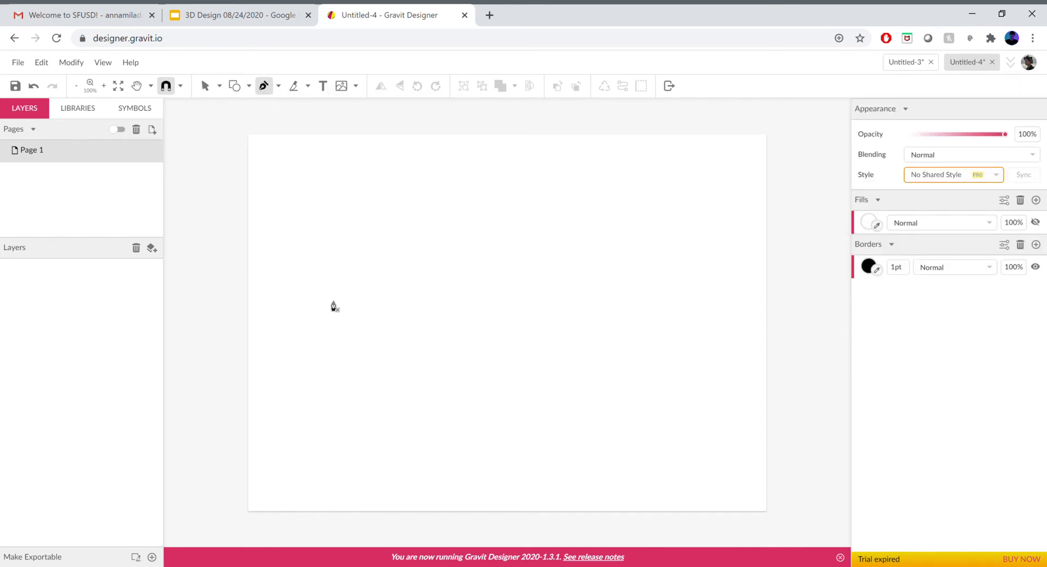
{"action": "left_click", "coordinate": [318, 322]}
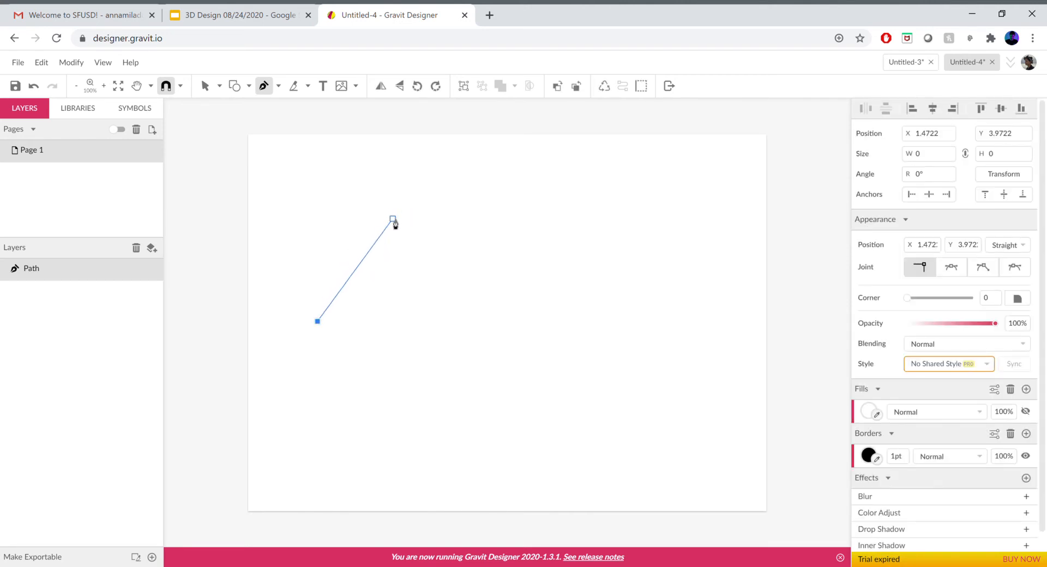
{"action": "left_click_drag", "start_coordinate": [393, 220], "coordinate": [465, 208]}
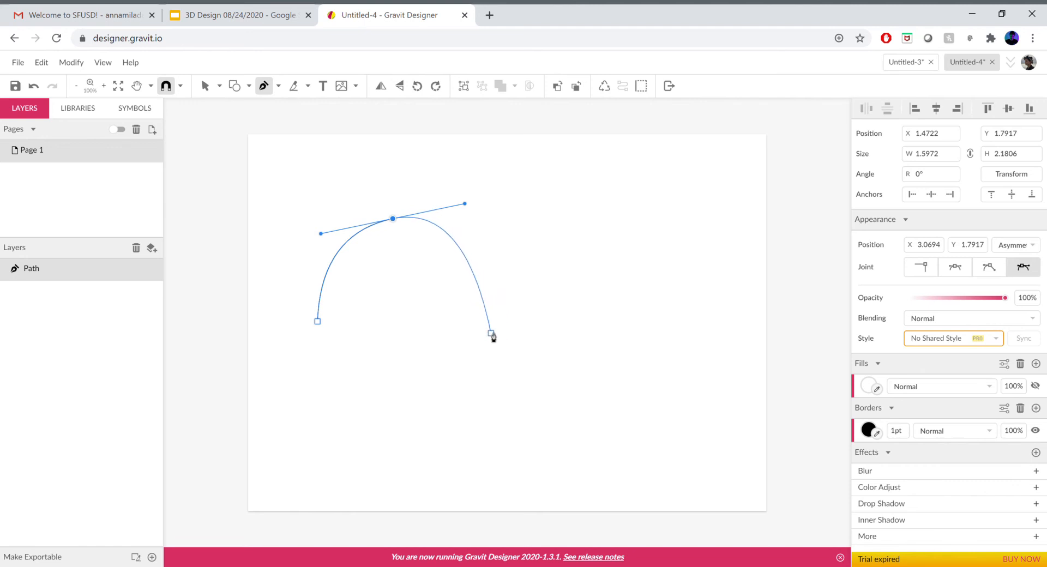
{"action": "left_click", "coordinate": [492, 330]}
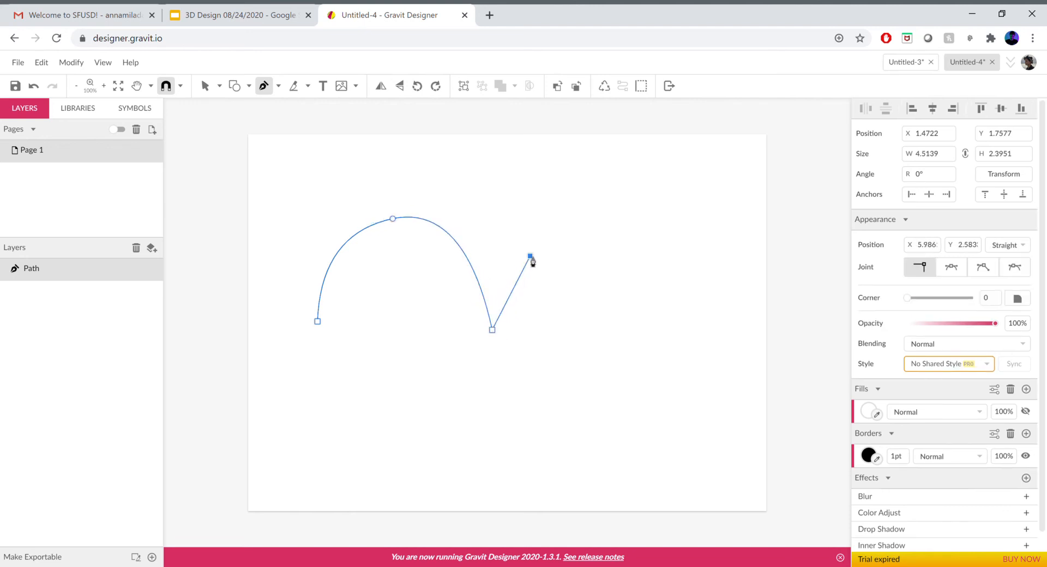
{"action": "left_click_drag", "start_coordinate": [588, 362], "coordinate": [653, 339]}
{"action": "left_click_drag", "start_coordinate": [649, 228], "coordinate": [587, 161]}
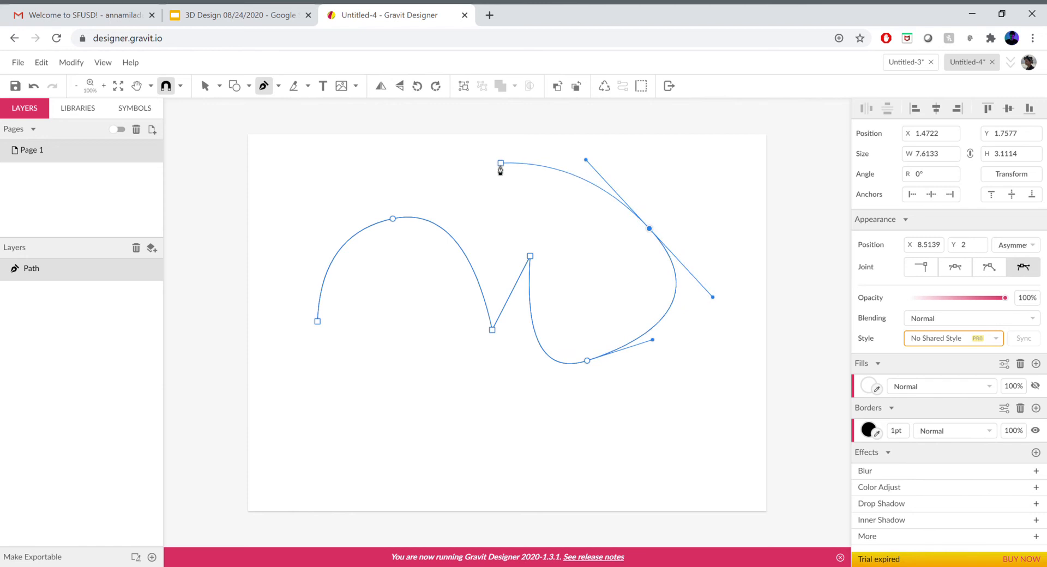
{"action": "left_click_drag", "start_coordinate": [484, 171], "coordinate": [435, 174]}
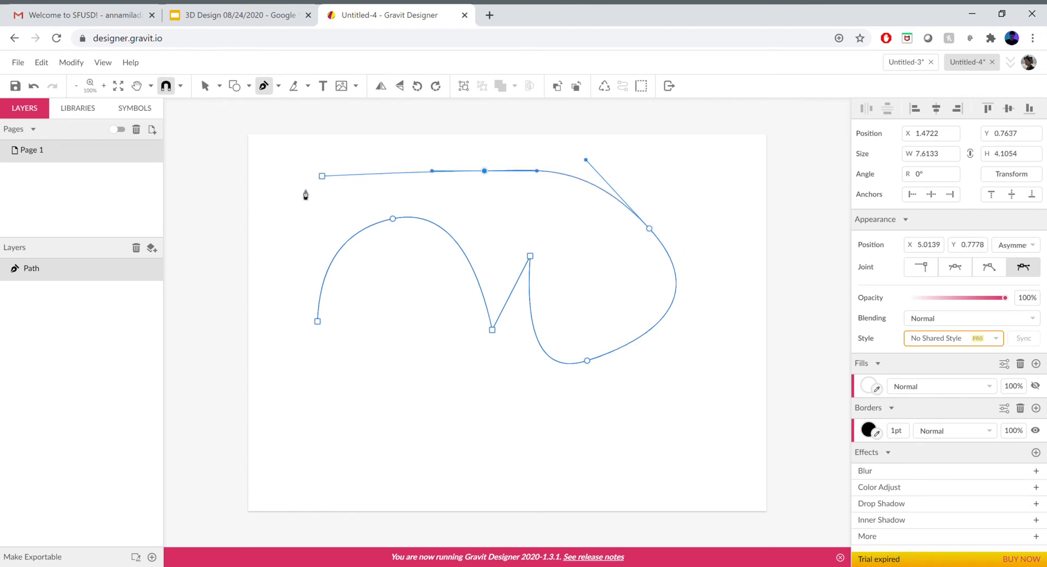
{"action": "left_click_drag", "start_coordinate": [300, 190], "coordinate": [276, 238]}
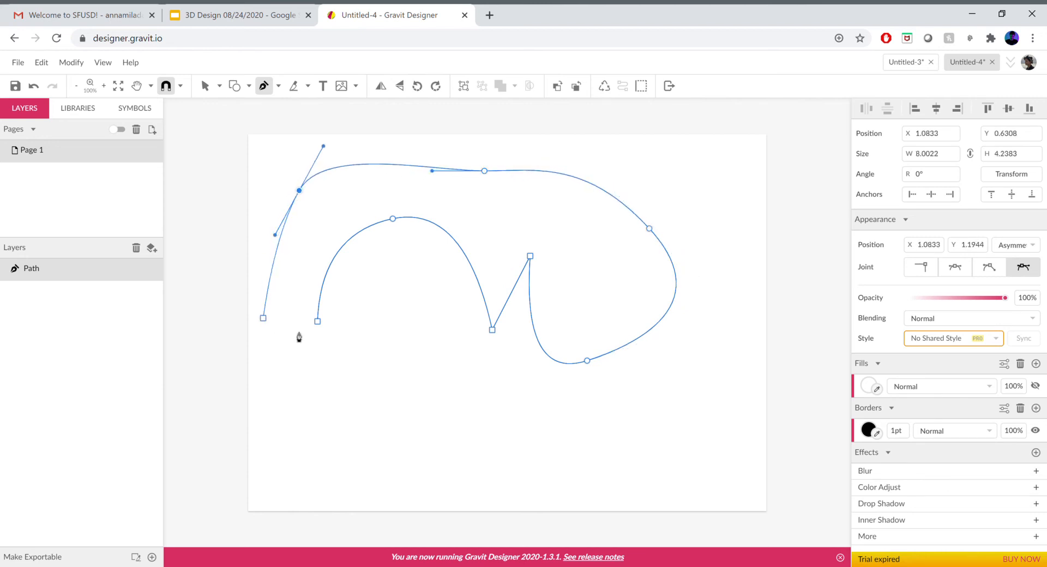
{"action": "left_click_drag", "start_coordinate": [317, 321], "coordinate": [376, 319]}
{"action": "key", "text": "Escape"}
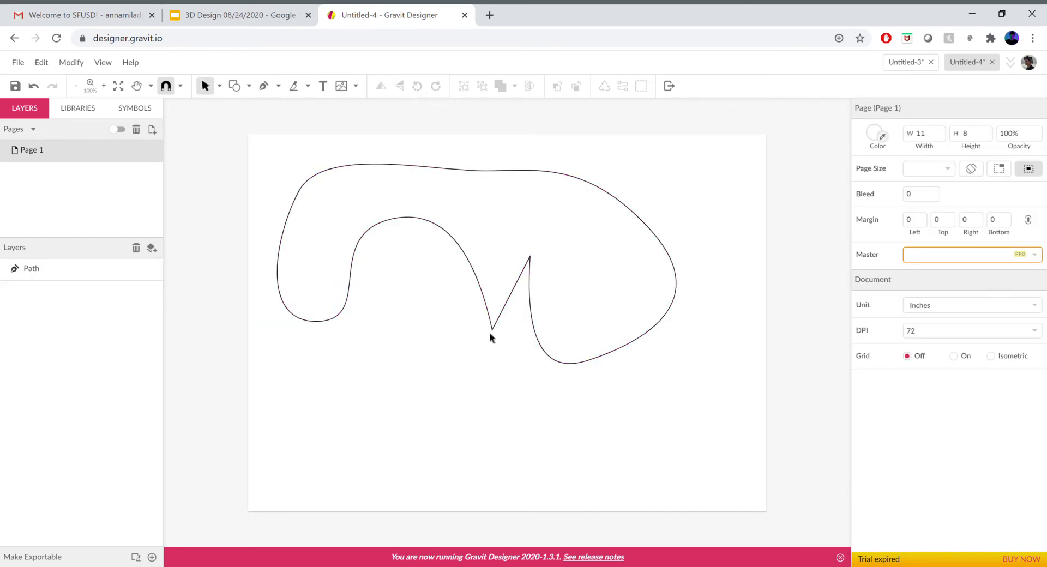
Delete the closed curved path
{"action": "left_click", "coordinate": [493, 331]}
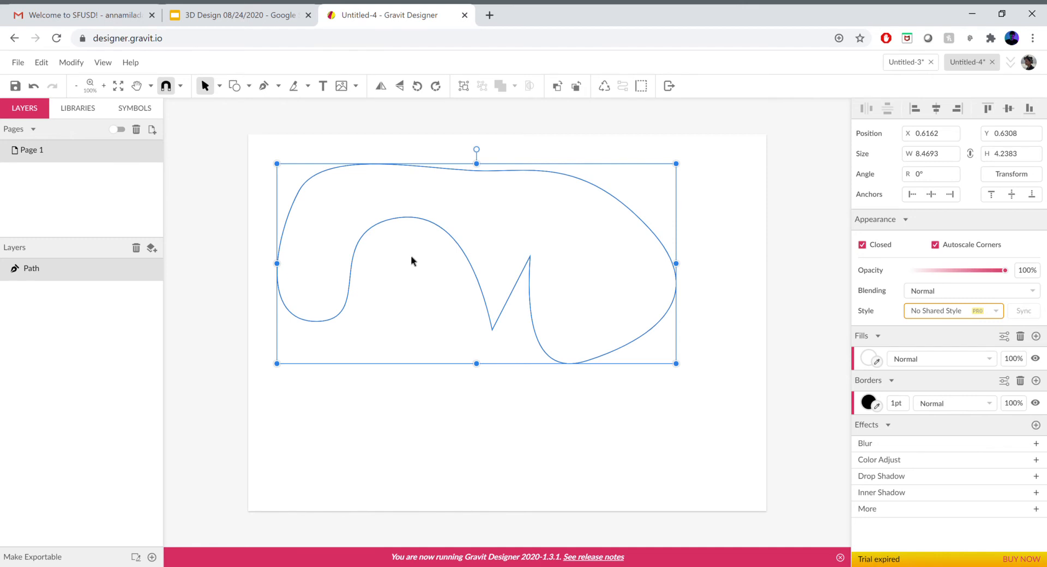
{"action": "key", "text": "Delete"}
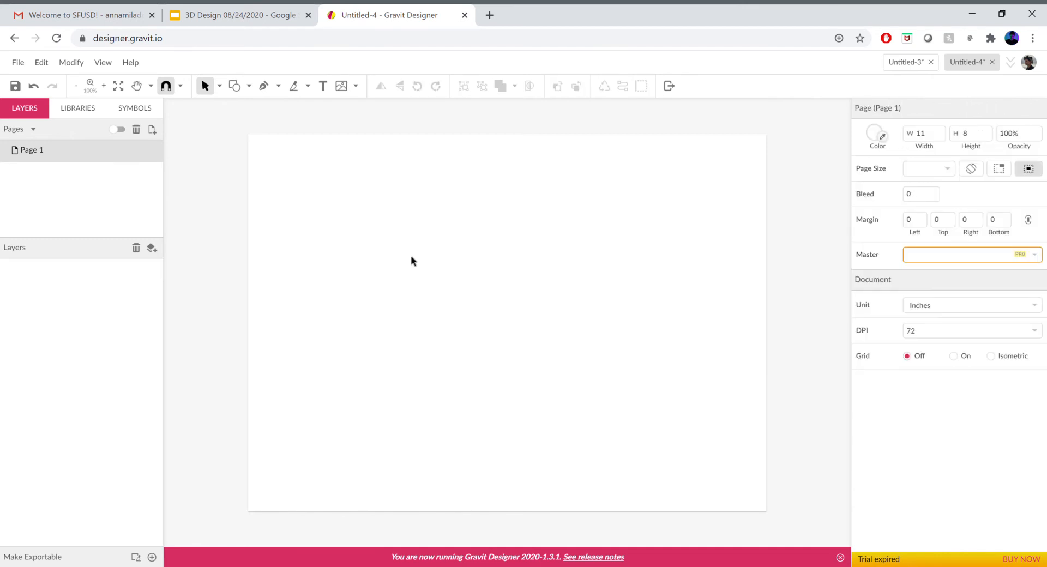
Draw a closed eleven-point straight-sided shape with the Pen tool, about 8.64 by 4 in, ending on its starting point
{"action": "left_click", "coordinate": [264, 86]}
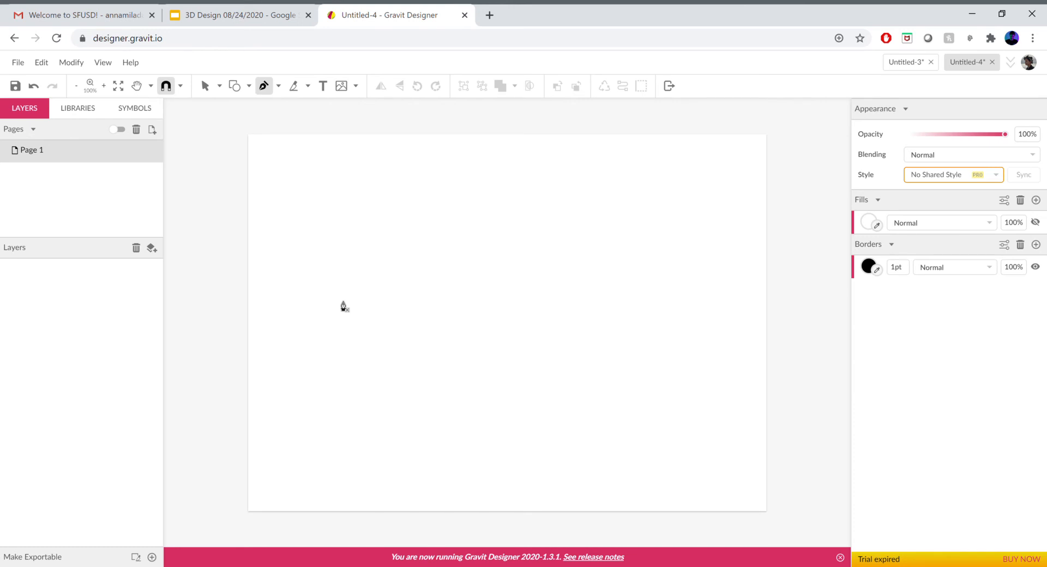
{"action": "left_click", "coordinate": [324, 340]}
{"action": "left_click", "coordinate": [423, 256]}
{"action": "left_click", "coordinate": [537, 359]}
{"action": "left_click", "coordinate": [612, 281]}
{"action": "left_click", "coordinate": [665, 294]}
{"action": "left_click", "coordinate": [688, 211]}
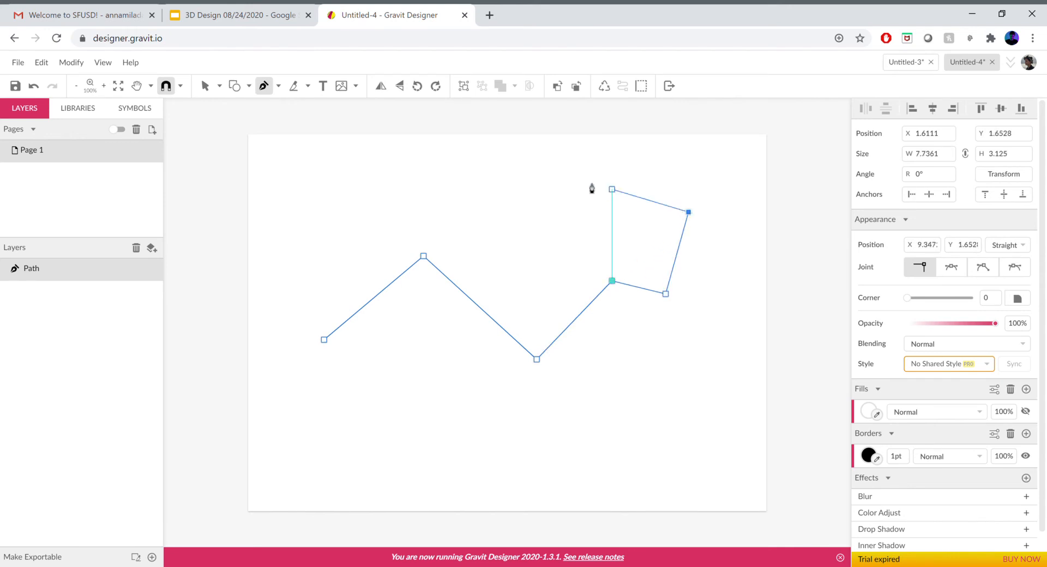
{"action": "left_click", "coordinate": [561, 172]}
{"action": "left_click", "coordinate": [478, 197]}
{"action": "left_click", "coordinate": [341, 196]}
{"action": "left_click", "coordinate": [282, 219]}
{"action": "left_click", "coordinate": [285, 291]}
{"action": "left_click", "coordinate": [324, 340]}
{"action": "key", "text": "Escape"}
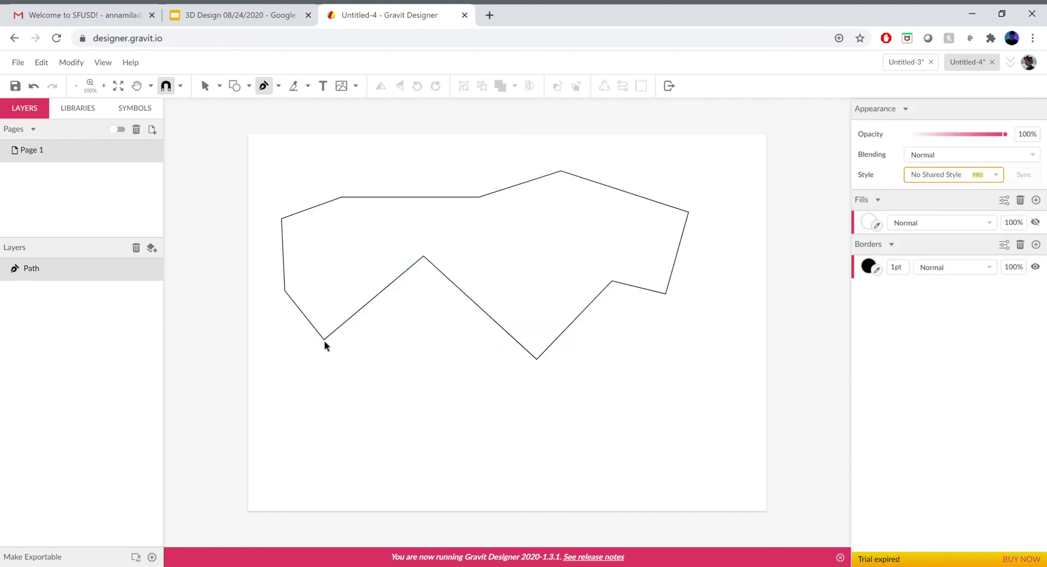
{"action": "key", "text": "Escape"}
Move the whole eleven-point shape with the Pointer tool to about X 1.06, Y 0.85 in
{"action": "left_click", "coordinate": [382, 293]}
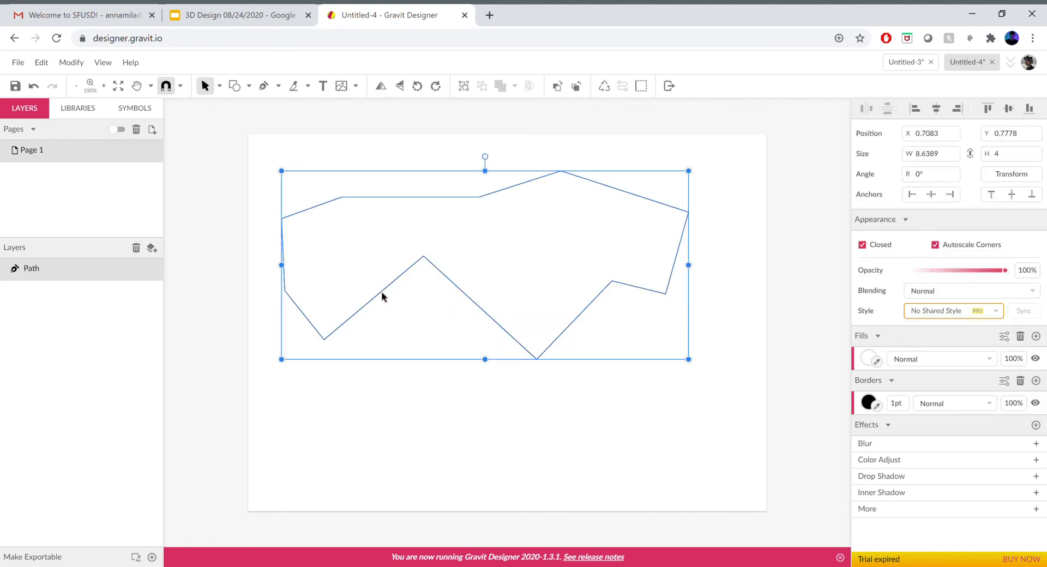
{"action": "left_click", "coordinate": [219, 86]}
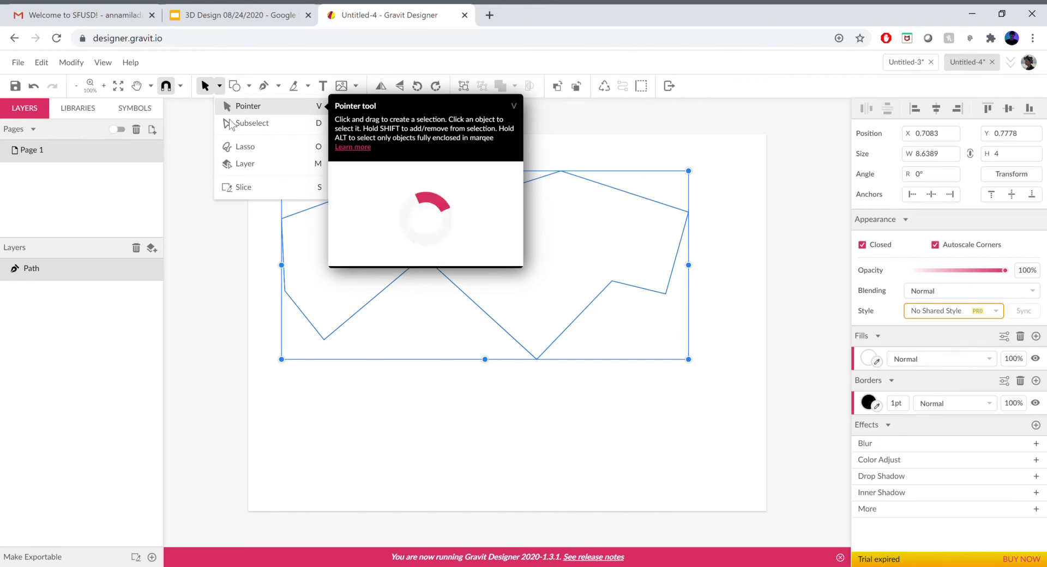
{"action": "left_click", "coordinate": [262, 104]}
{"action": "mouse_move", "coordinate": [452, 199]}
{"action": "left_mouse_down"}
{"action": "mouse_move", "coordinate": [486, 211]}
{"action": "mouse_move", "coordinate": [468, 203]}
{"action": "left_mouse_up"}
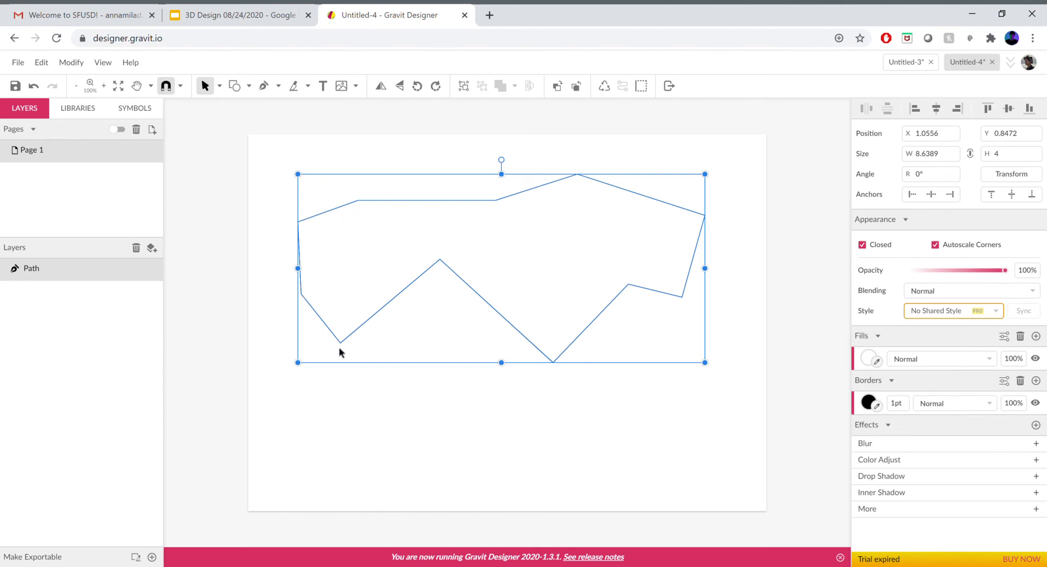
With the Subselect tool, move the shape's upper-left corner point to about X 2.51, Y 0.78 in and make its joint Mirrored
{"action": "left_click", "coordinate": [219, 86]}
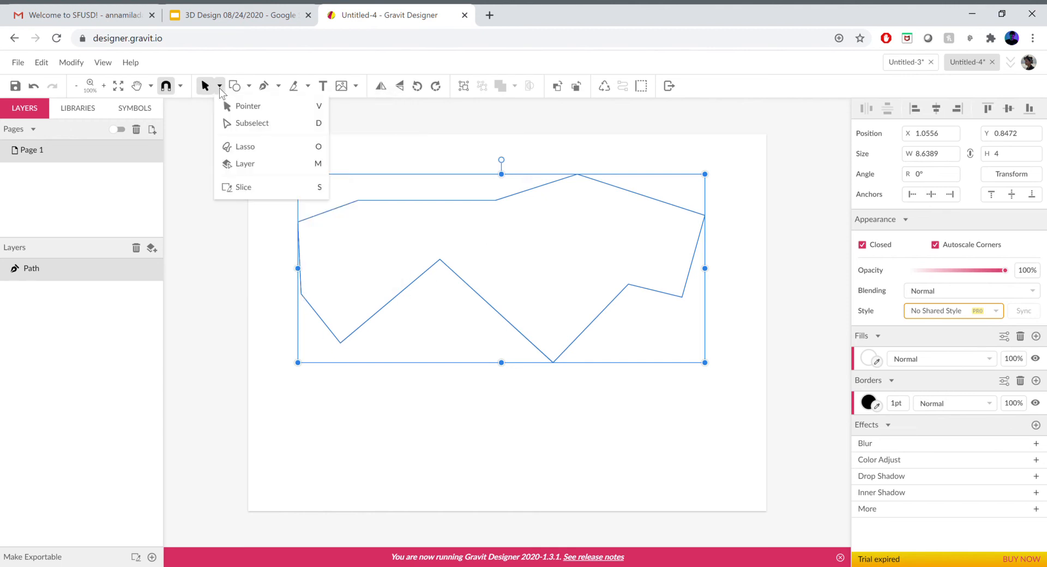
{"action": "left_click", "coordinate": [247, 125]}
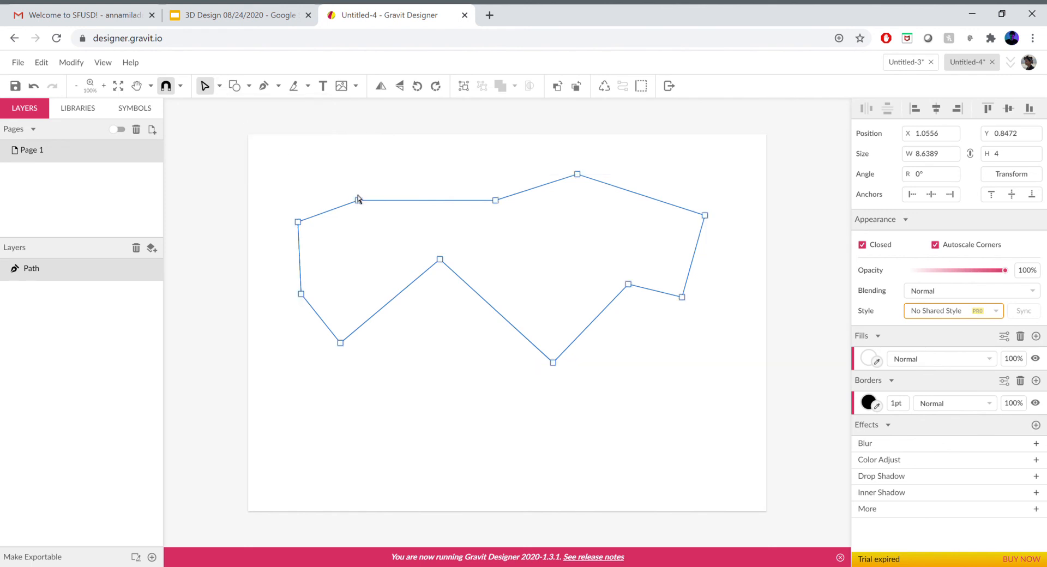
{"action": "left_click_drag", "start_coordinate": [358, 200], "coordinate": [367, 170]}
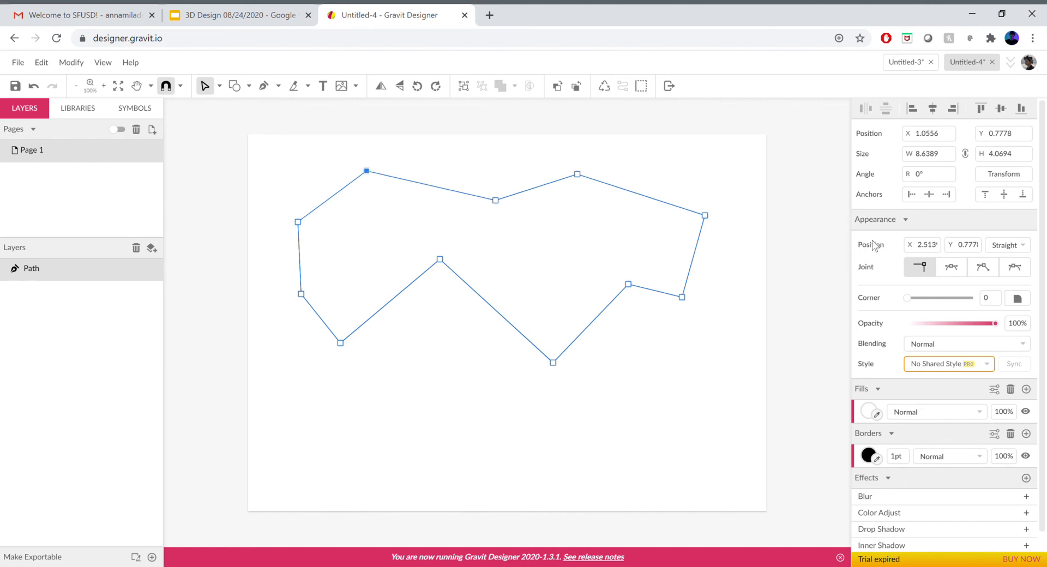
{"action": "left_click", "coordinate": [953, 268]}
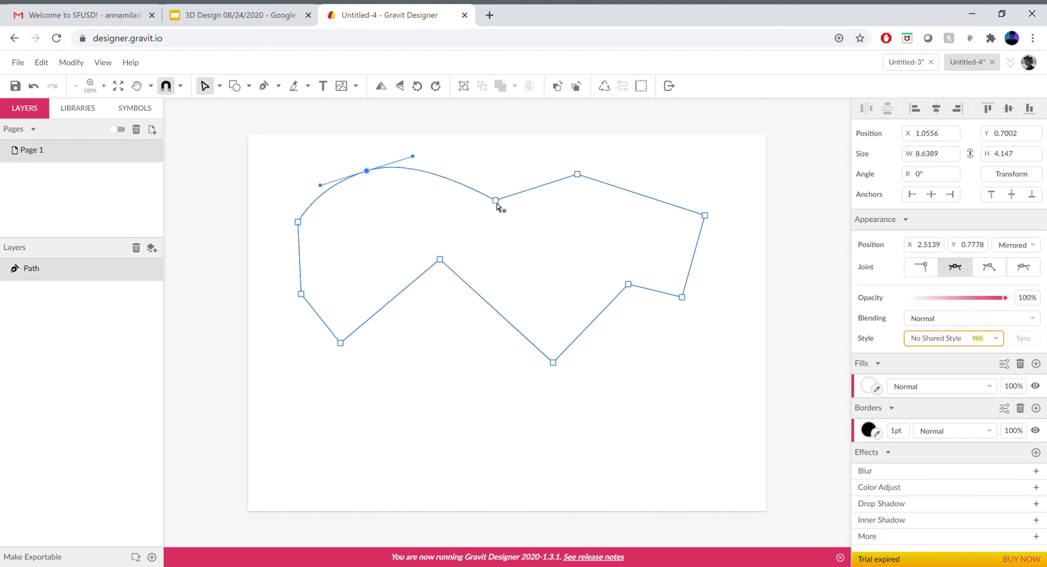
Set the joints of the next four corner points clockwise, from the top dip to the lower-right corner, to Mirrored
{"action": "left_click", "coordinate": [496, 201]}
{"action": "left_click", "coordinate": [952, 267]}
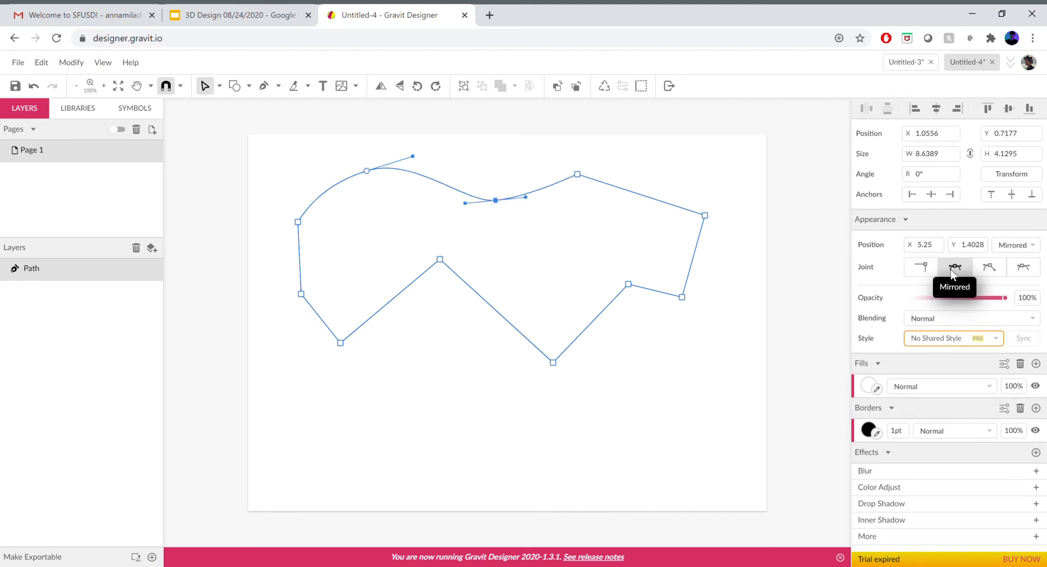
{"action": "left_click", "coordinate": [577, 175]}
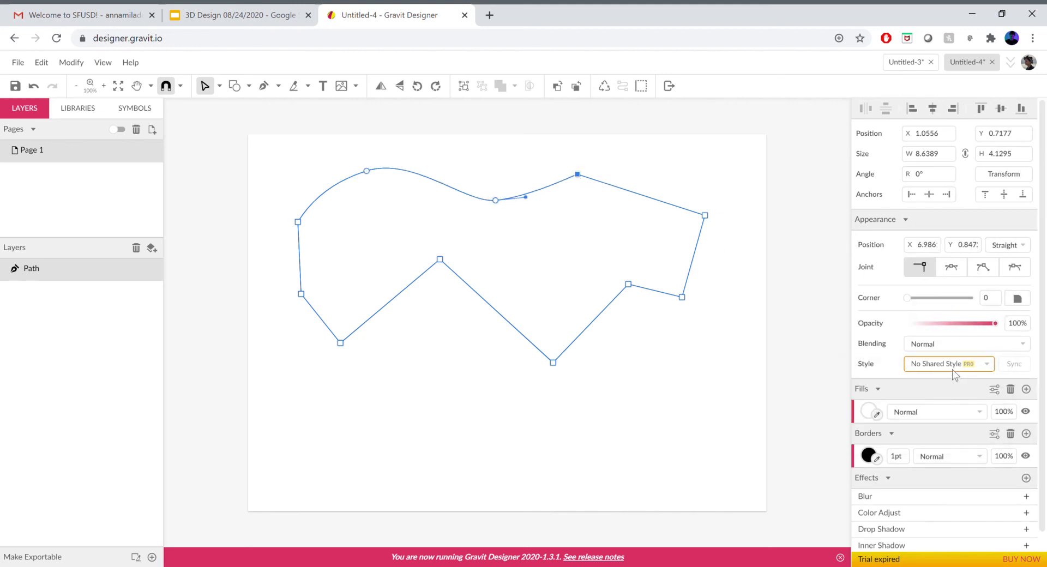
{"action": "left_click", "coordinate": [949, 272]}
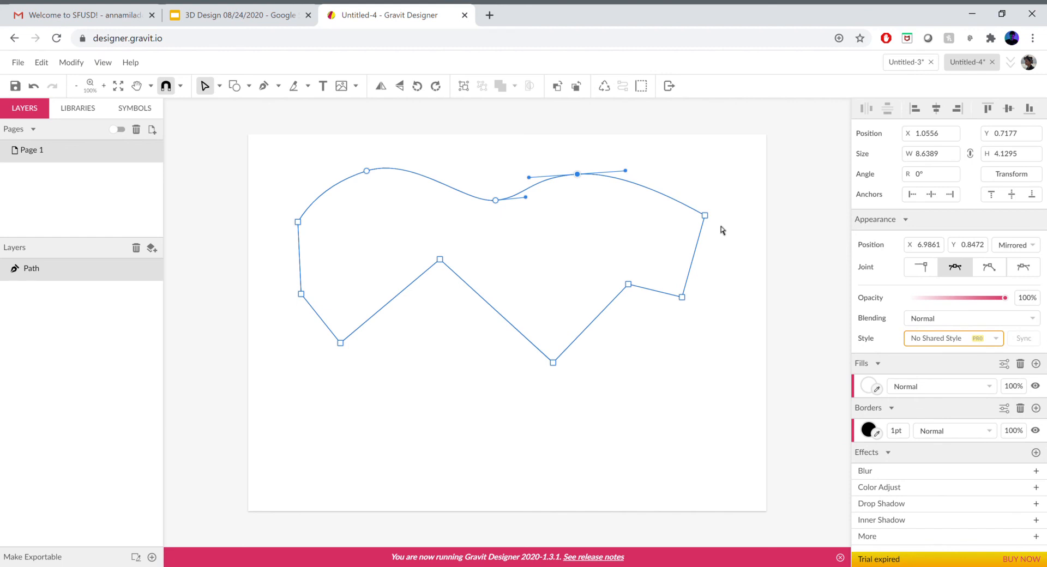
{"action": "left_click", "coordinate": [704, 216]}
{"action": "left_click", "coordinate": [952, 268]}
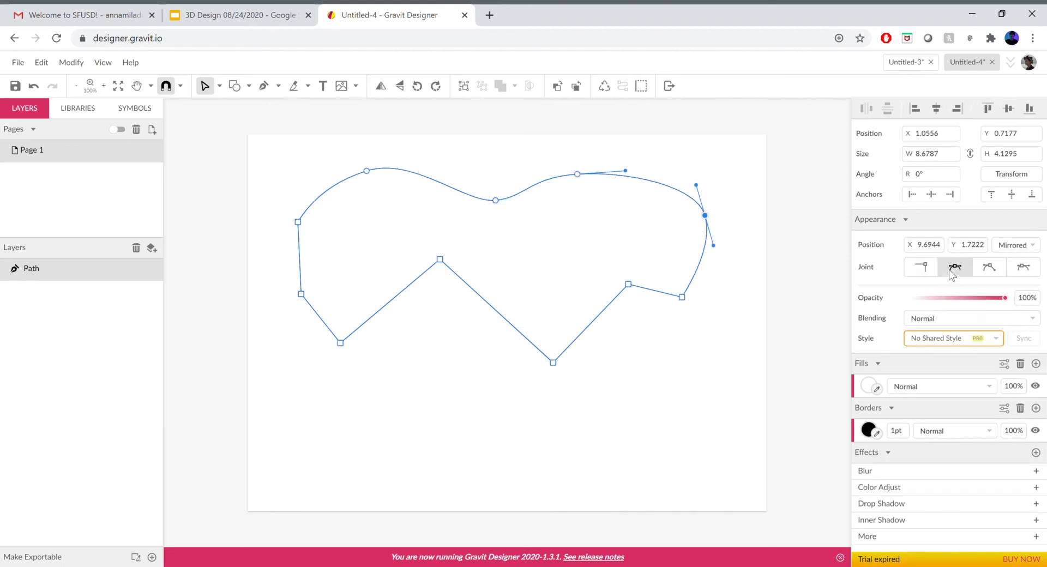
{"action": "left_click", "coordinate": [681, 298]}
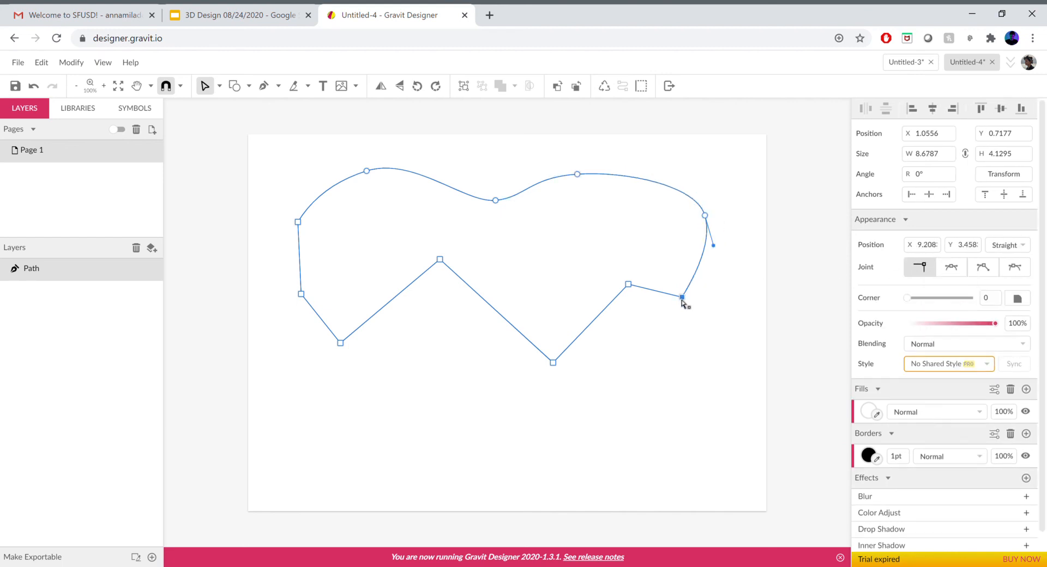
{"action": "left_click", "coordinate": [955, 268]}
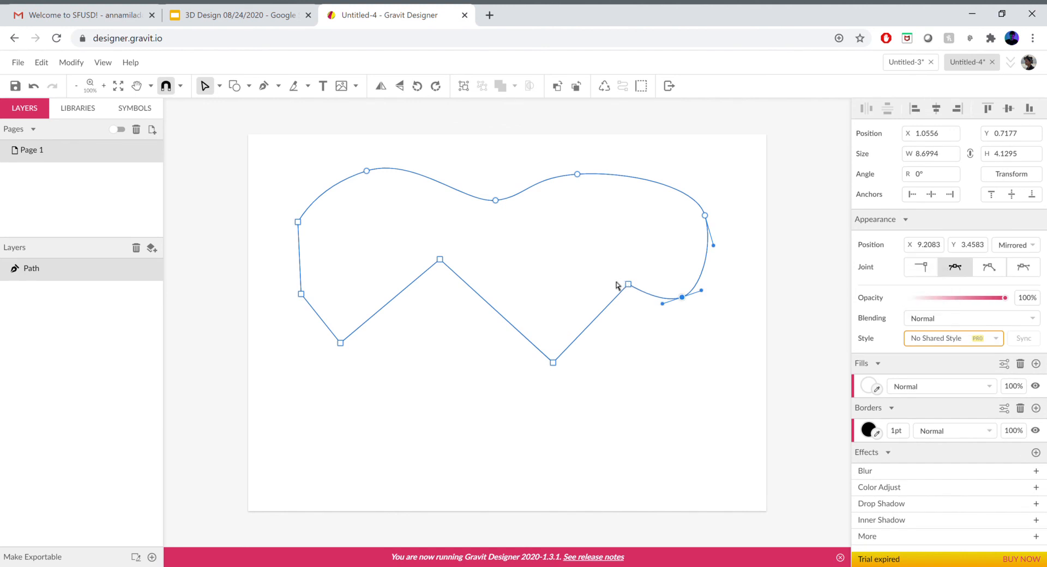
Move the lower-right inner point to about X 7.58, Y 3 in, and make it and the next three points clockwise Mirrored
{"action": "left_click_drag", "start_coordinate": [628, 284], "coordinate": [605, 275]}
{"action": "left_click", "coordinate": [951, 267]}
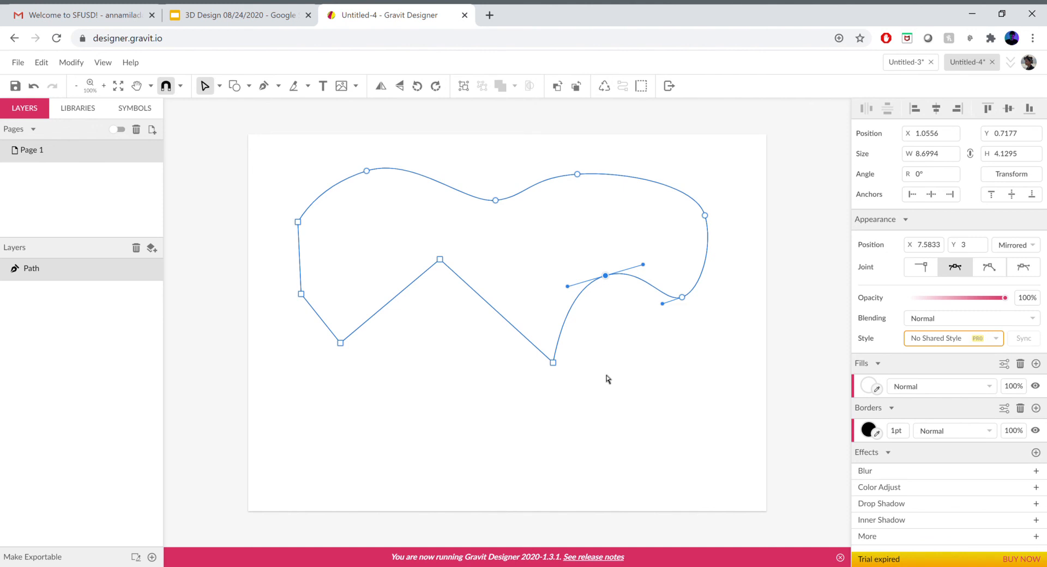
{"action": "left_click", "coordinate": [553, 362]}
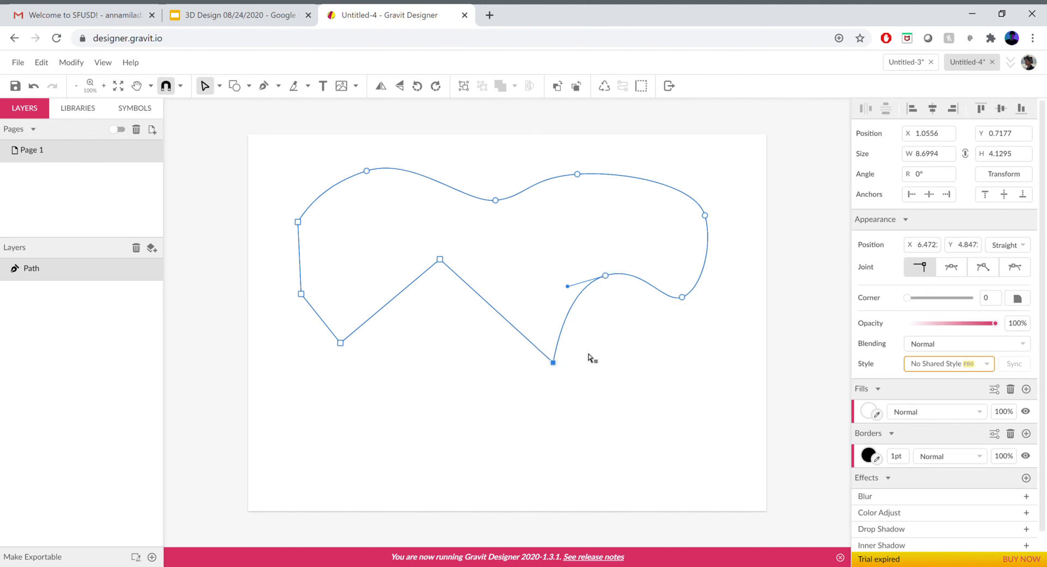
{"action": "left_click", "coordinate": [954, 274]}
{"action": "left_click", "coordinate": [440, 259]}
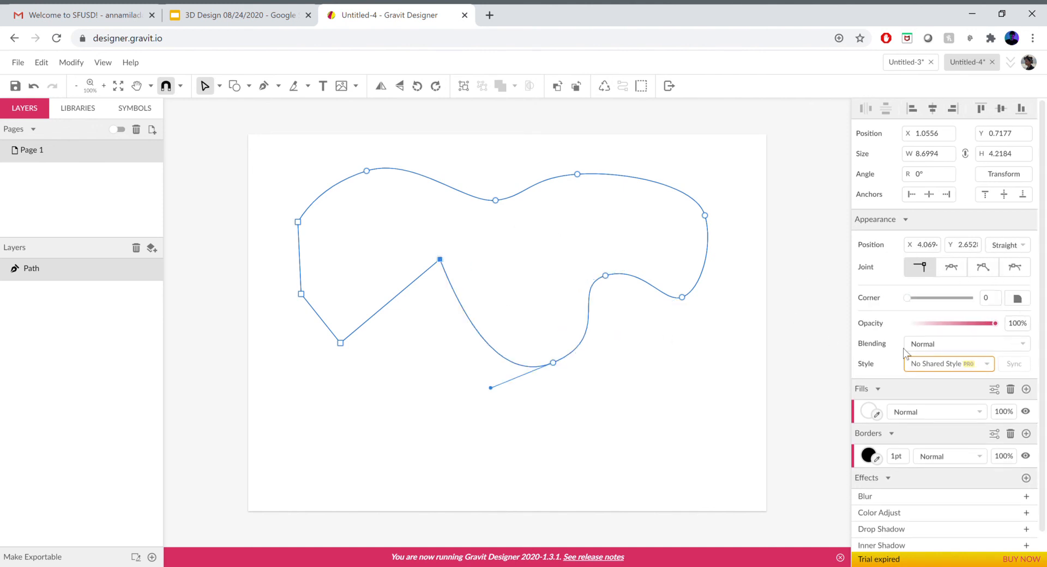
{"action": "left_click", "coordinate": [942, 272]}
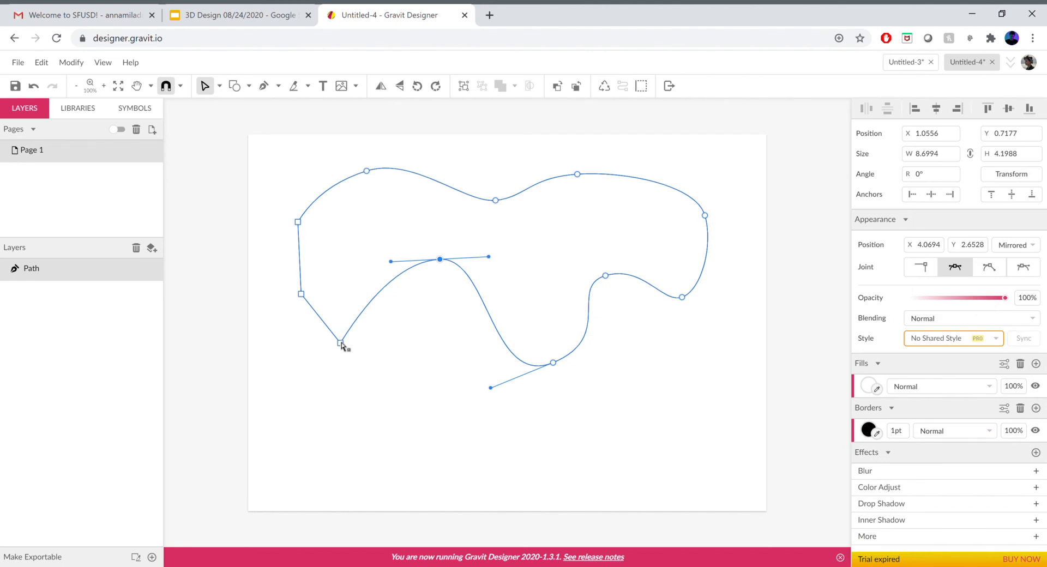
{"action": "left_click", "coordinate": [340, 344]}
{"action": "left_click", "coordinate": [953, 270]}
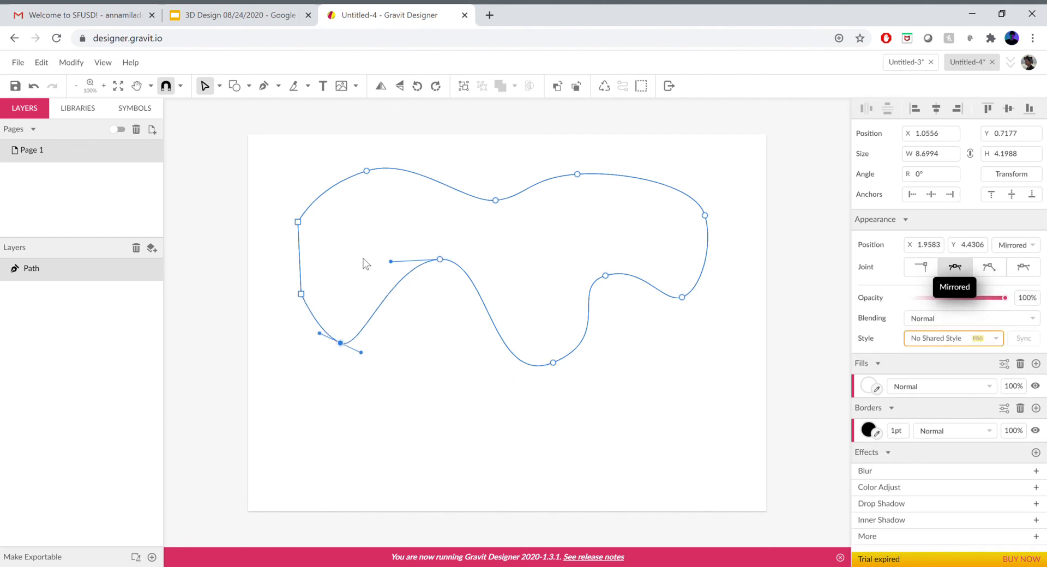
Reshape the curve by shortening the handles at the inner lower peak and lengthening the handle at the lowest point
{"action": "left_click", "coordinate": [440, 260]}
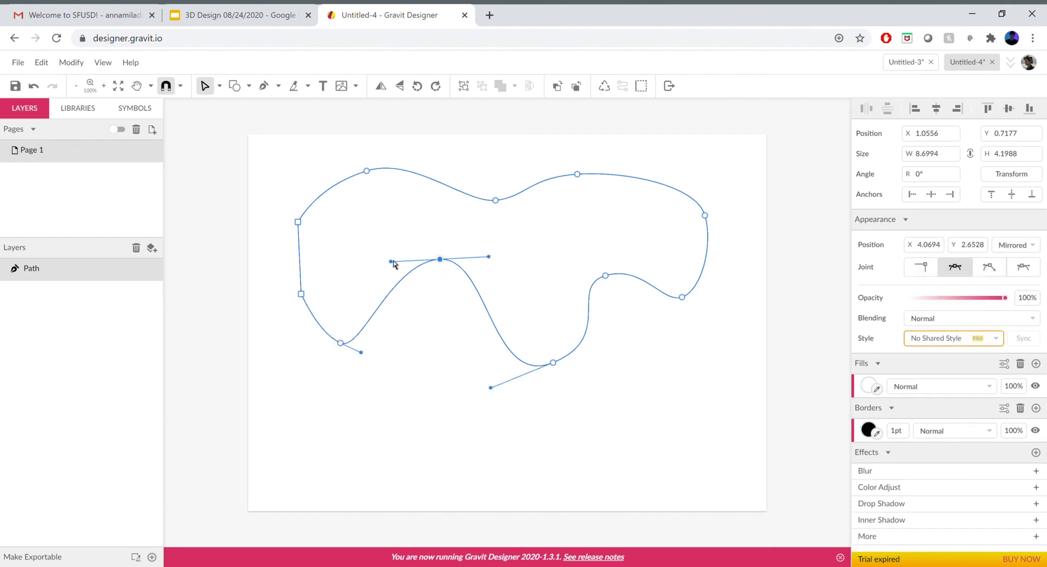
{"action": "left_click_drag", "start_coordinate": [418, 271], "coordinate": [433, 260]}
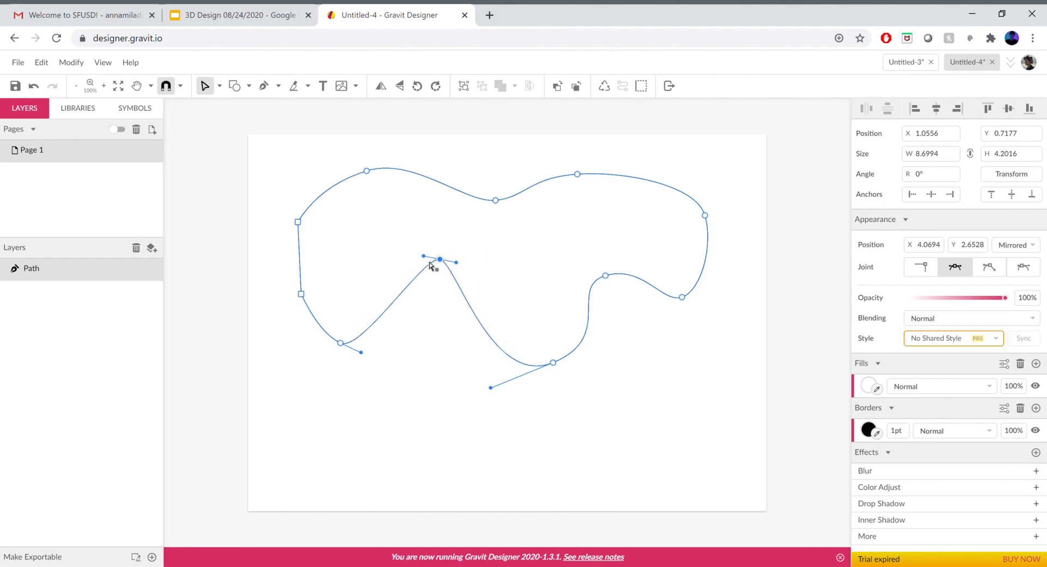
{"action": "left_click_drag", "start_coordinate": [490, 389], "coordinate": [446, 383]}
{"action": "left_click", "coordinate": [632, 433]}
{"action": "key", "text": "ctrl+a"}
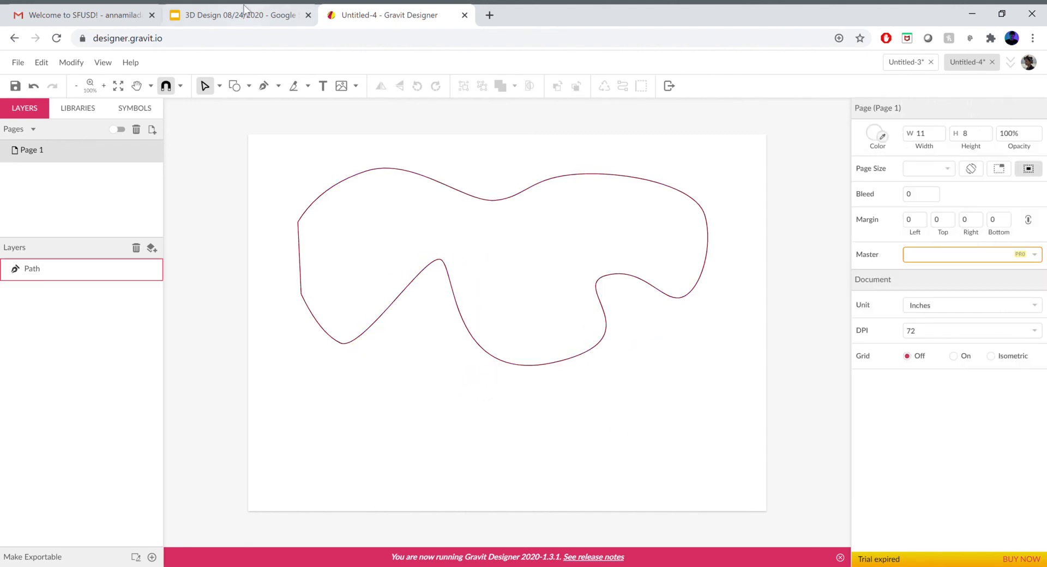
Select the whole curved shape with the Pointer tool and delete it
{"action": "left_click", "coordinate": [219, 86]}
{"action": "left_click", "coordinate": [227, 107]}
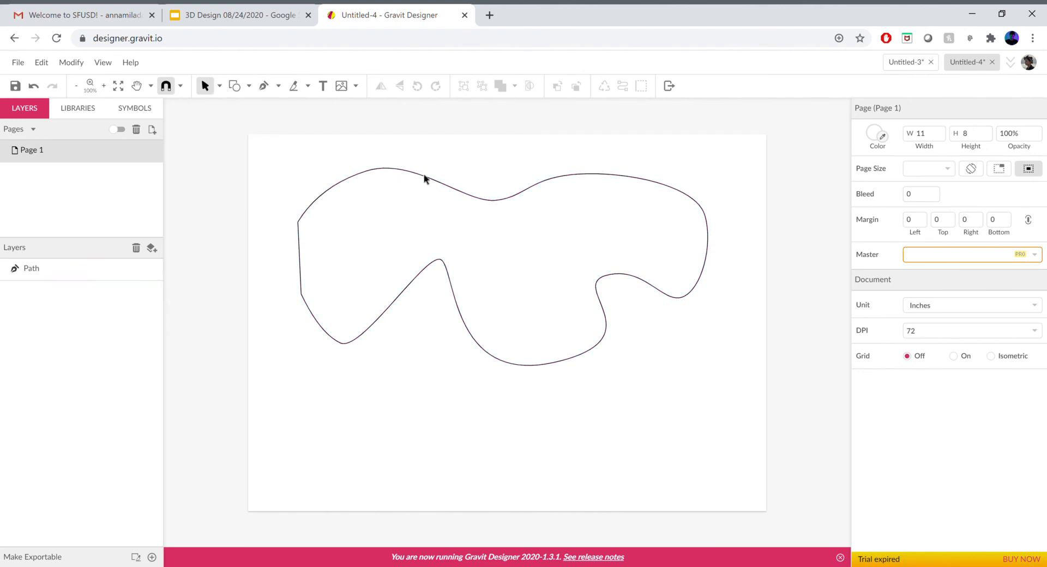
{"action": "left_click", "coordinate": [467, 196]}
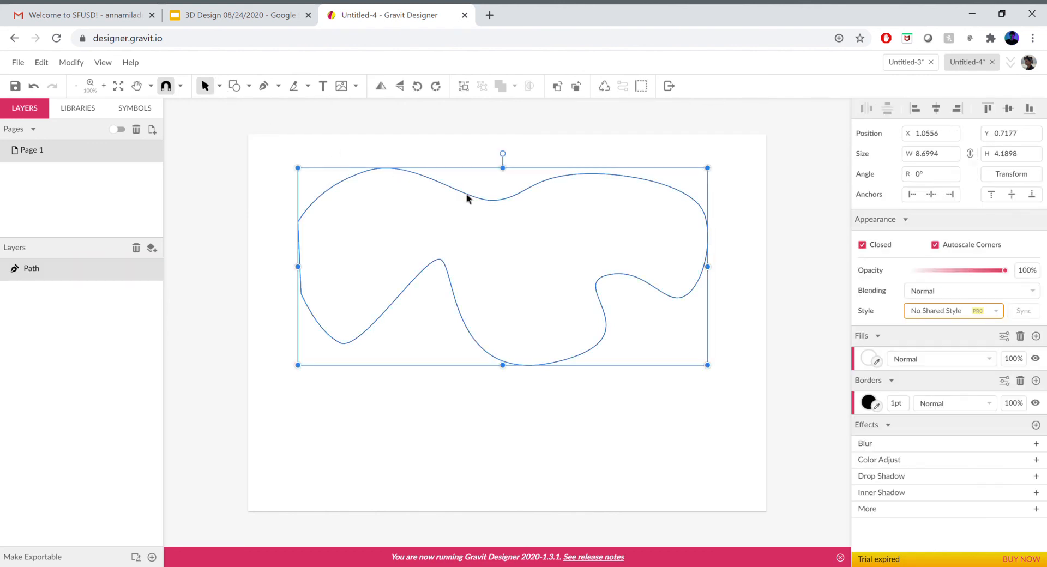
{"action": "key", "text": "Delete"}
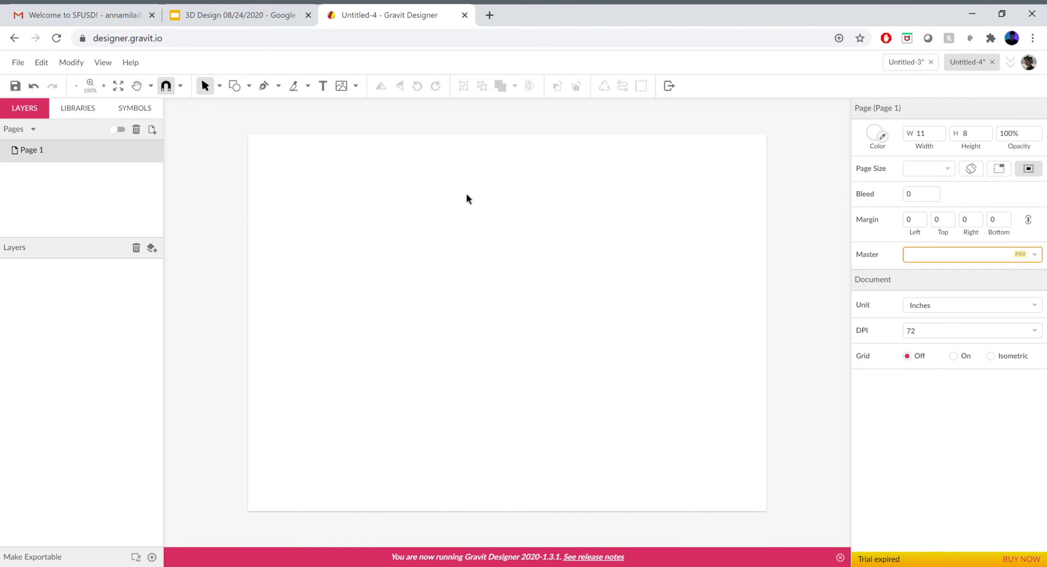
Draw a closed seven-point path about 5.32 by 4.4 in with the Pen tool, constraining segments to horizontal, vertical and 45° directions
{"action": "left_click", "coordinate": [270, 90]}
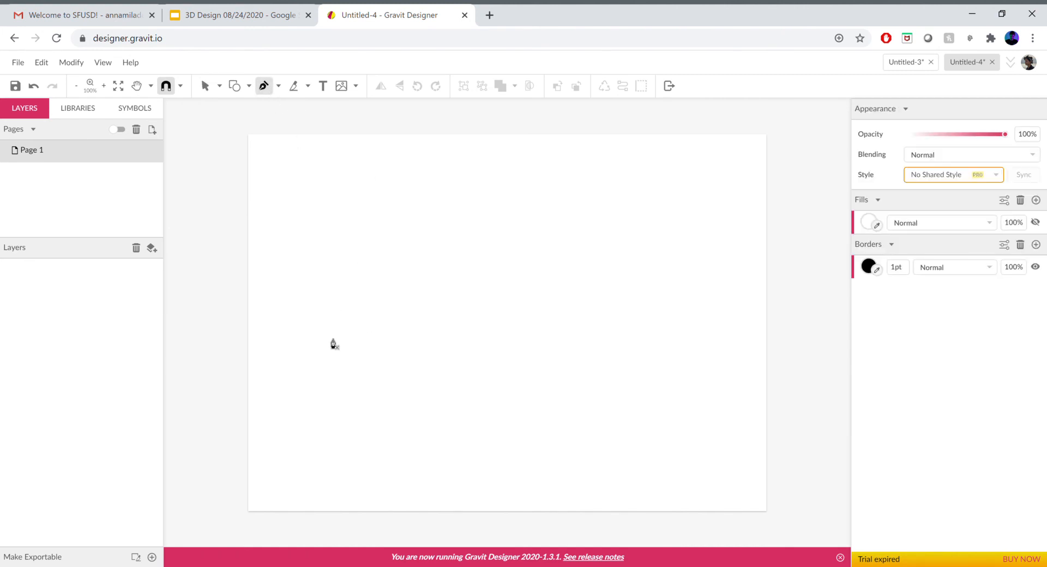
{"action": "left_click", "coordinate": [355, 358]}
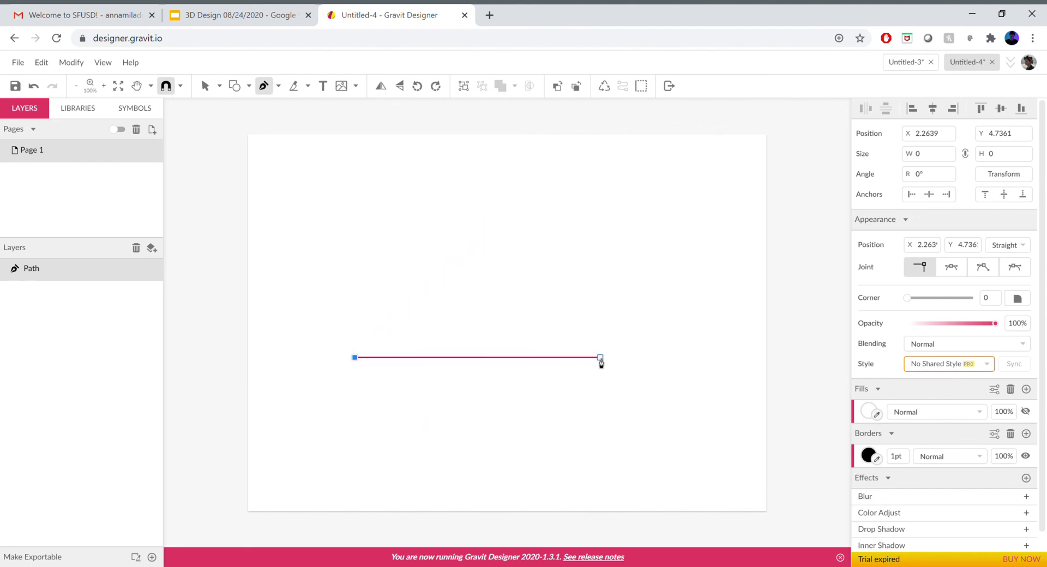
{"action": "left_click", "coordinate": [594, 357]}
{"action": "left_click", "coordinate": [462, 225]}
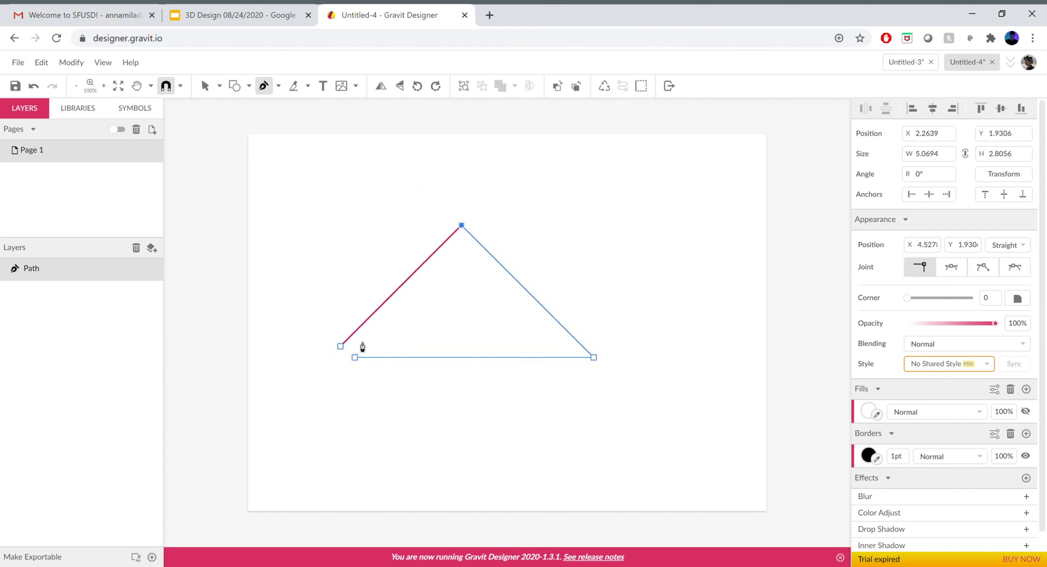
{"action": "left_click", "coordinate": [388, 298]}
{"action": "left_click", "coordinate": [478, 305], "text": "shift"}
{"action": "left_click", "coordinate": [343, 430], "text": "shift"}
{"action": "left_click", "coordinate": [355, 364], "text": "shift"}
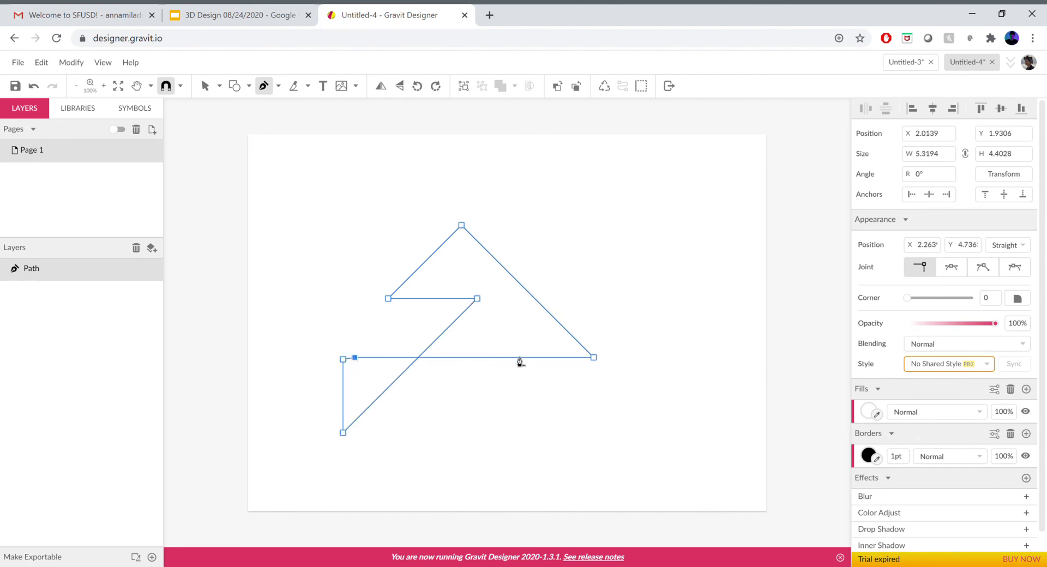
{"action": "key", "text": "Escape"}
{"action": "key", "text": "Escape"}
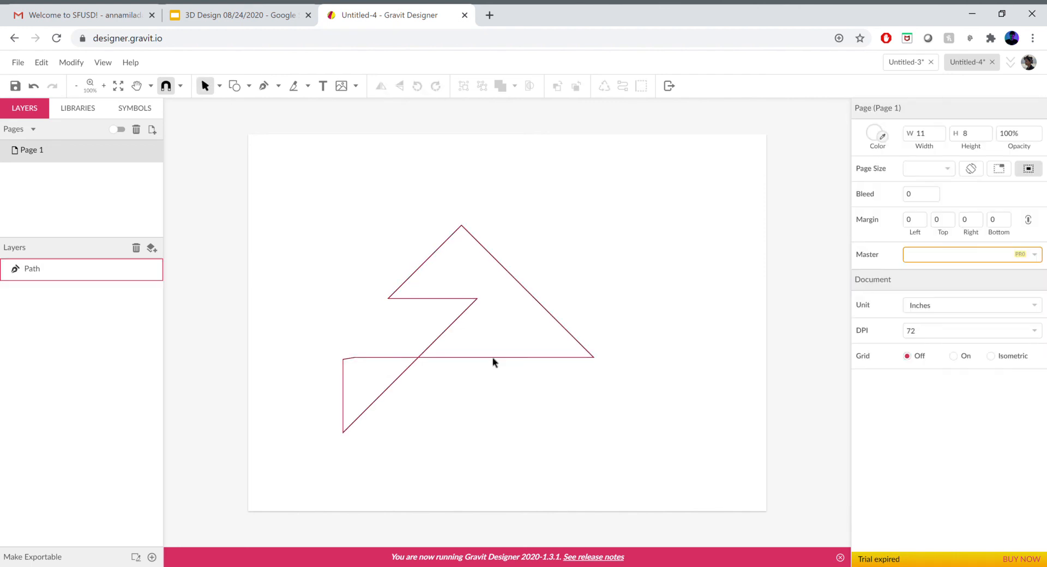
Delete the closed angle-constrained path
{"action": "left_click", "coordinate": [493, 357]}
{"action": "key", "text": "Delete"}
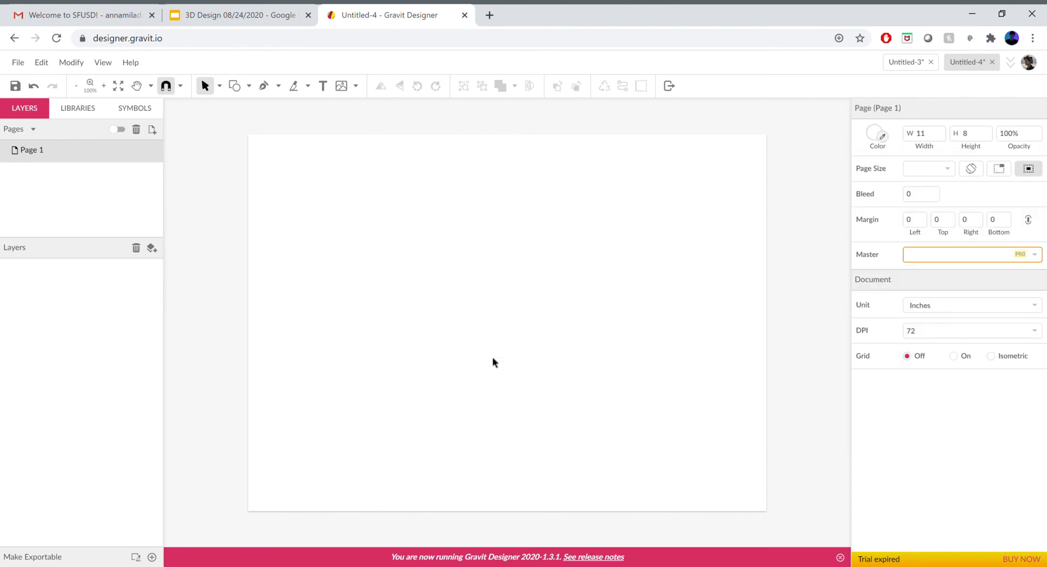